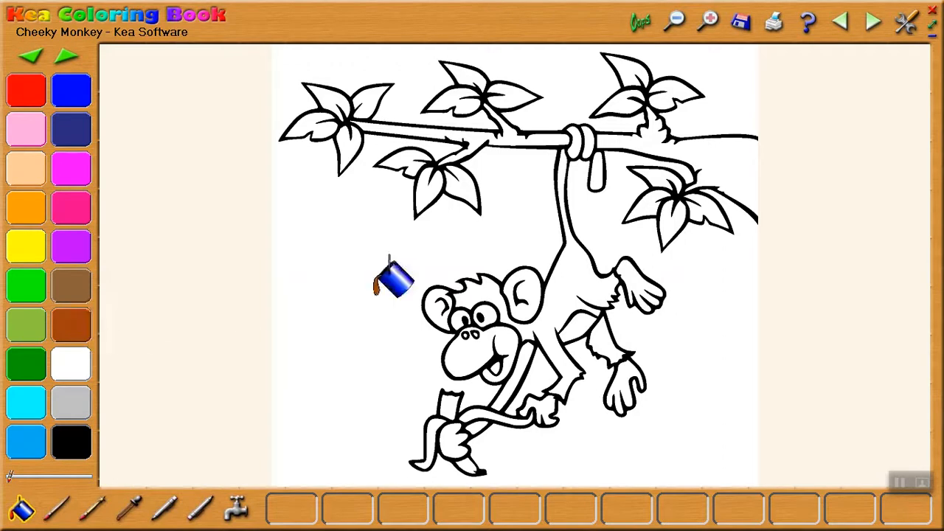
Fill the monkey's body, head, ears, face, hands, legs, feet and curled tail with reddish brown, and its eyes with grey.
{"action": "left_click", "coordinate": [564, 279]}
{"action": "left_click", "coordinate": [527, 289]}
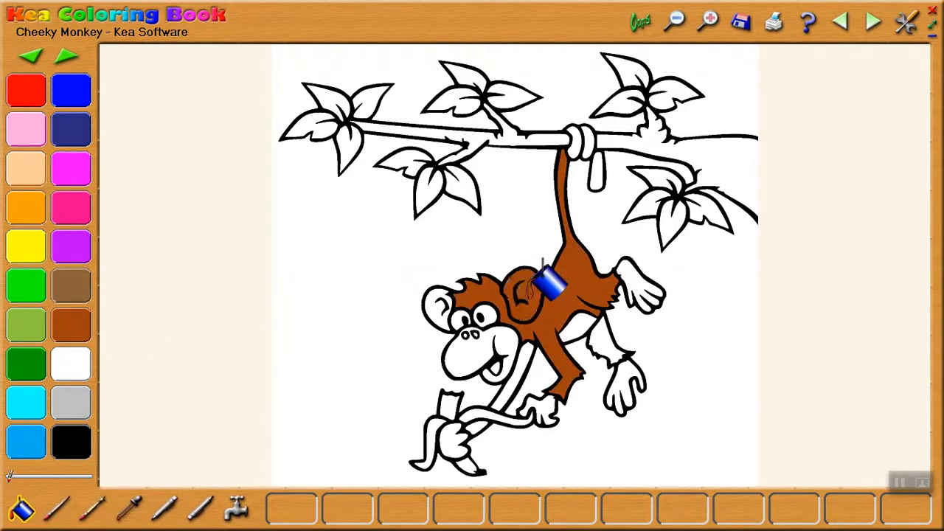
{"action": "left_click", "coordinate": [468, 340]}
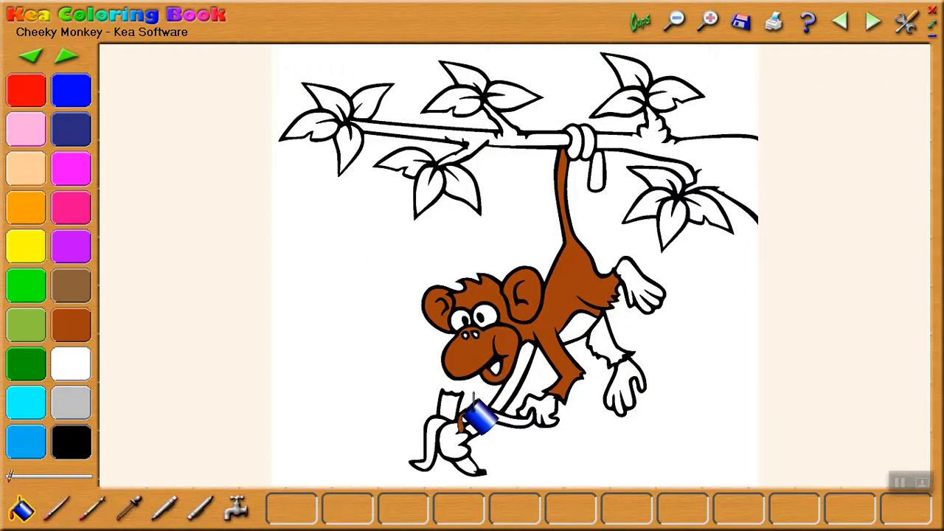
{"action": "left_click", "coordinate": [466, 427]}
{"action": "left_click", "coordinate": [547, 402]}
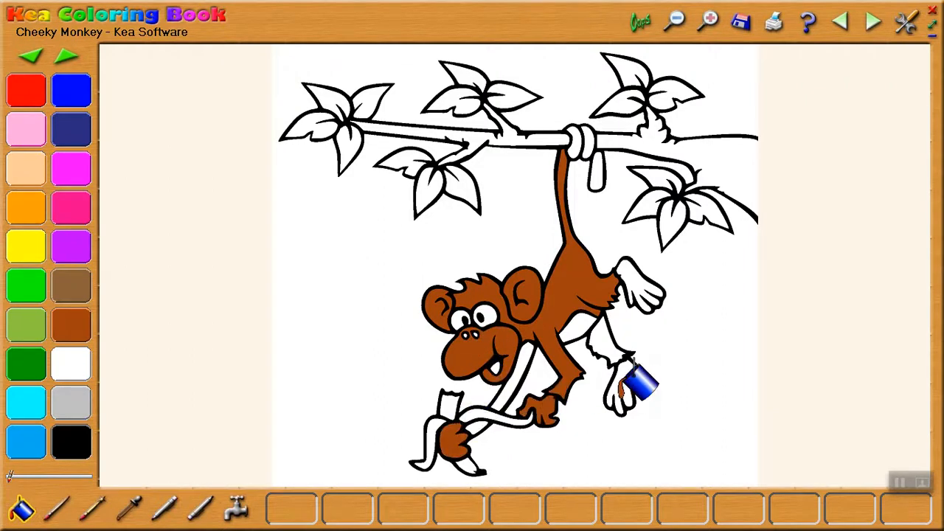
{"action": "left_click", "coordinate": [628, 377]}
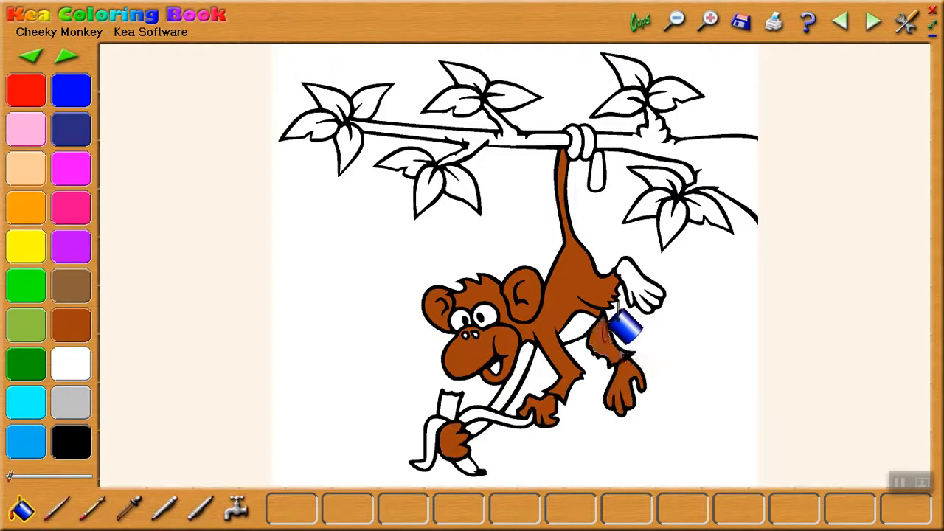
{"action": "left_click", "coordinate": [599, 323]}
{"action": "left_click", "coordinate": [638, 279]}
{"action": "left_click", "coordinate": [594, 137]}
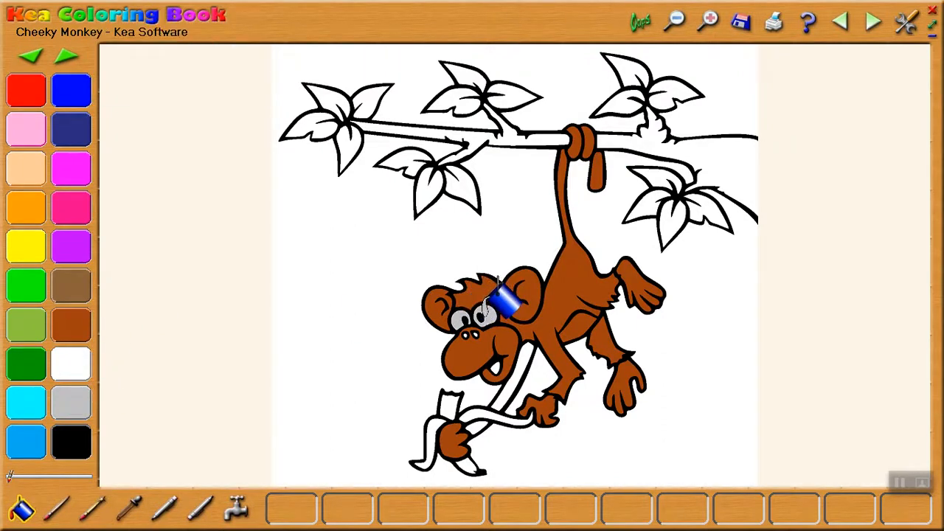
Fill the inside of the monkey's mouth with red.
{"action": "left_click", "coordinate": [26, 89]}
{"action": "left_click", "coordinate": [501, 361]}
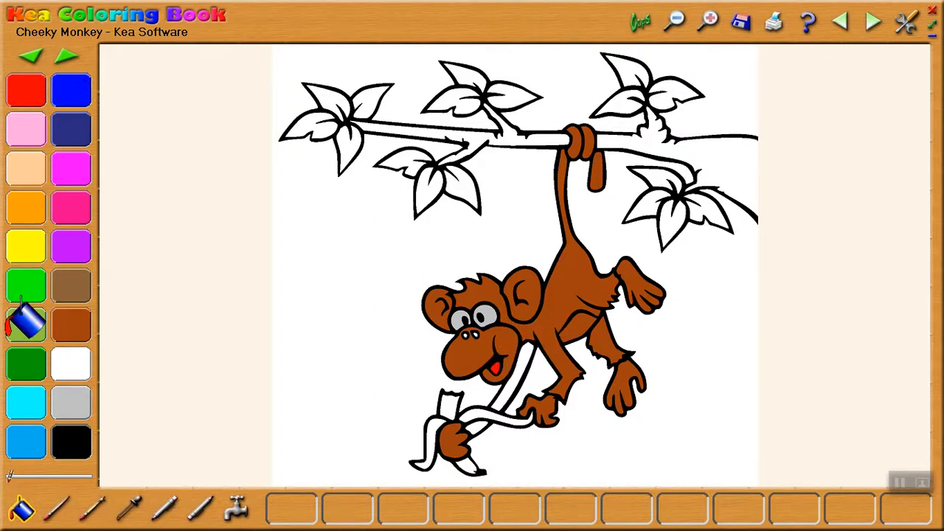
Fill the leaves of the three clusters on the branch to the left of the monkey's tail with dark green.
{"action": "left_click", "coordinate": [35, 356]}
{"action": "left_click", "coordinate": [347, 98]}
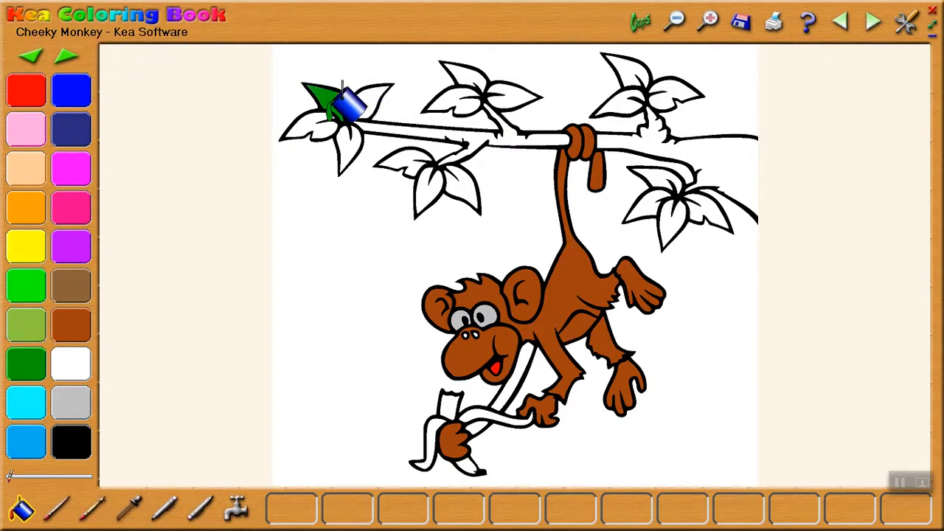
{"action": "left_click", "coordinate": [354, 99]}
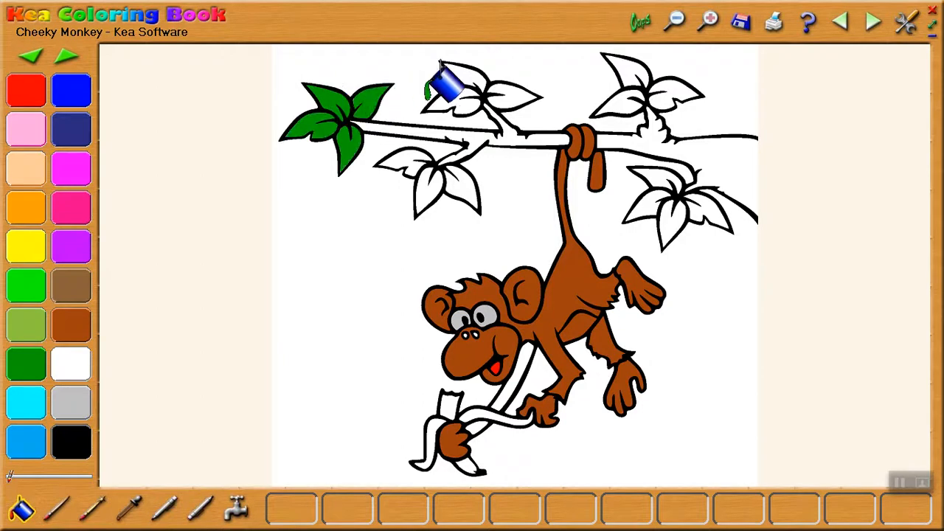
{"action": "left_click", "coordinate": [472, 71]}
{"action": "left_click", "coordinate": [517, 92]}
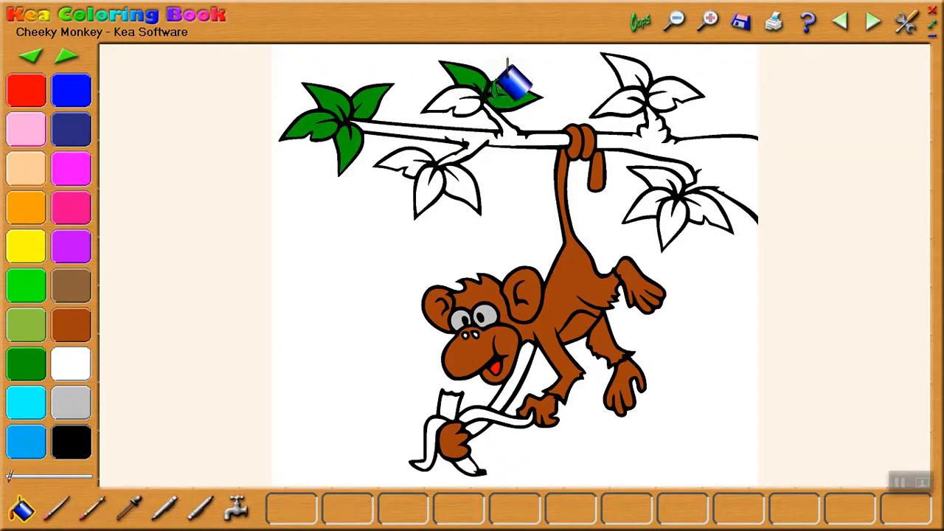
{"action": "left_click", "coordinate": [471, 96]}
{"action": "left_click", "coordinate": [424, 159]}
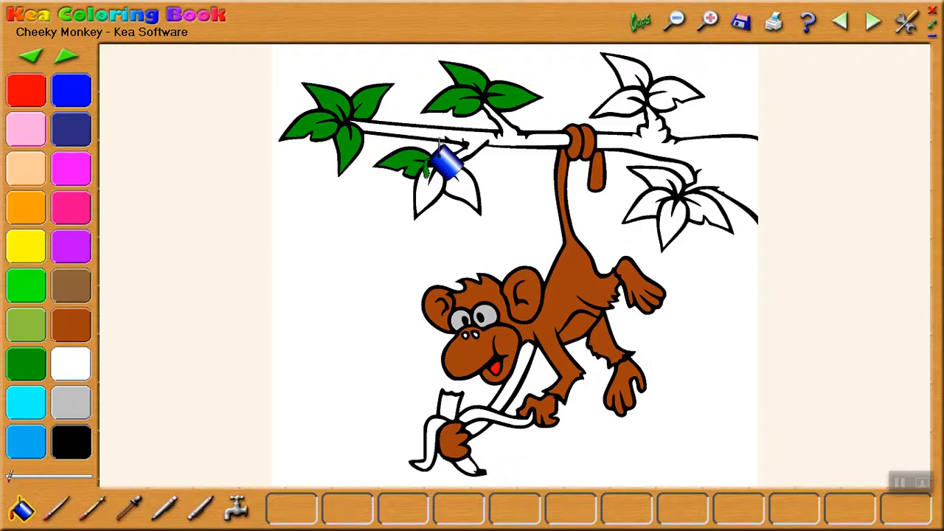
{"action": "left_click", "coordinate": [438, 177]}
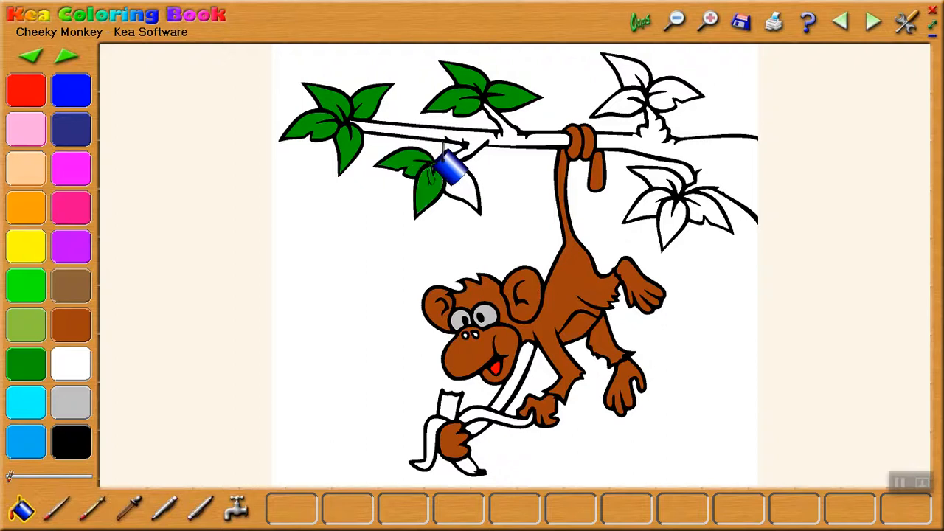
Fill the leaves of the two clusters on the branch to the right of the monkey's tail with dark green.
{"action": "left_click", "coordinate": [633, 95]}
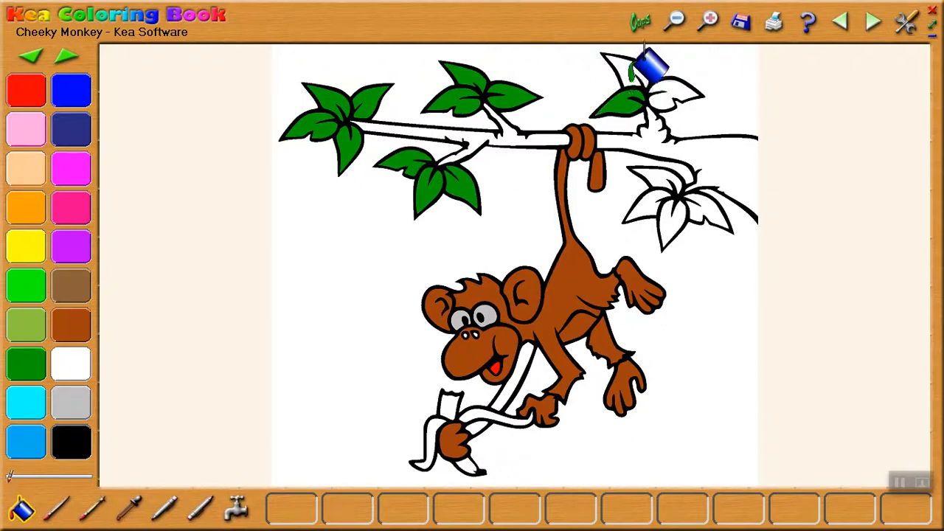
{"action": "left_click", "coordinate": [630, 70]}
{"action": "left_click", "coordinate": [677, 90]}
{"action": "left_click", "coordinate": [658, 179]}
{"action": "left_click", "coordinate": [652, 202]}
{"action": "left_click", "coordinate": [678, 218]}
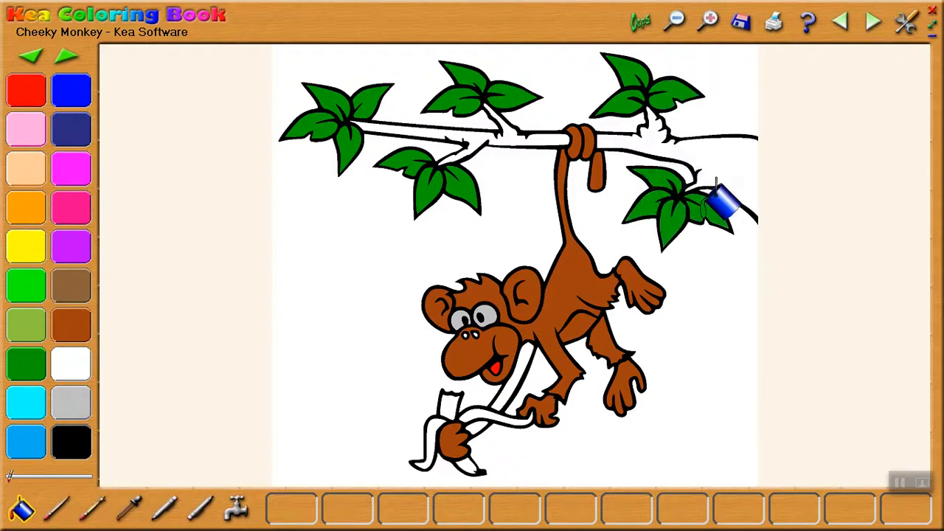
Fill the banana with its peel and the monkey's far arm with dark green.
{"action": "left_click", "coordinate": [472, 413]}
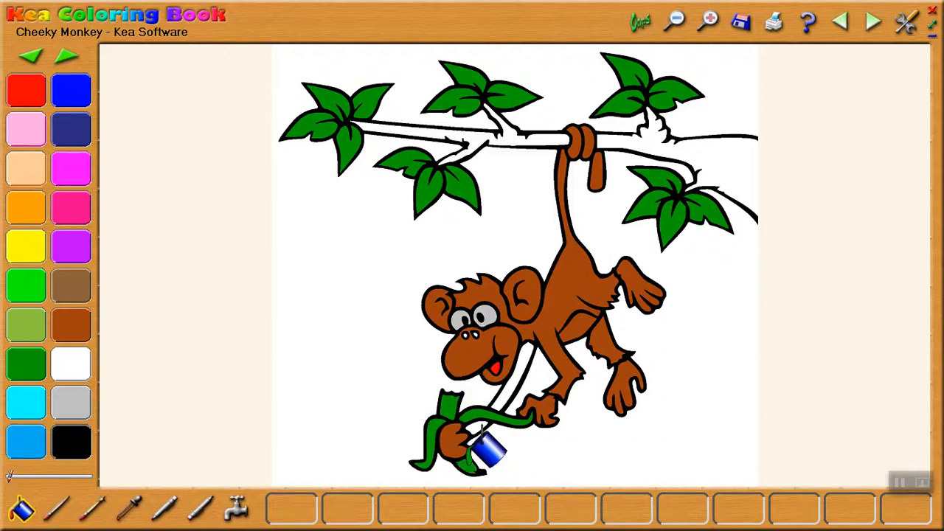
{"action": "left_click", "coordinate": [516, 373]}
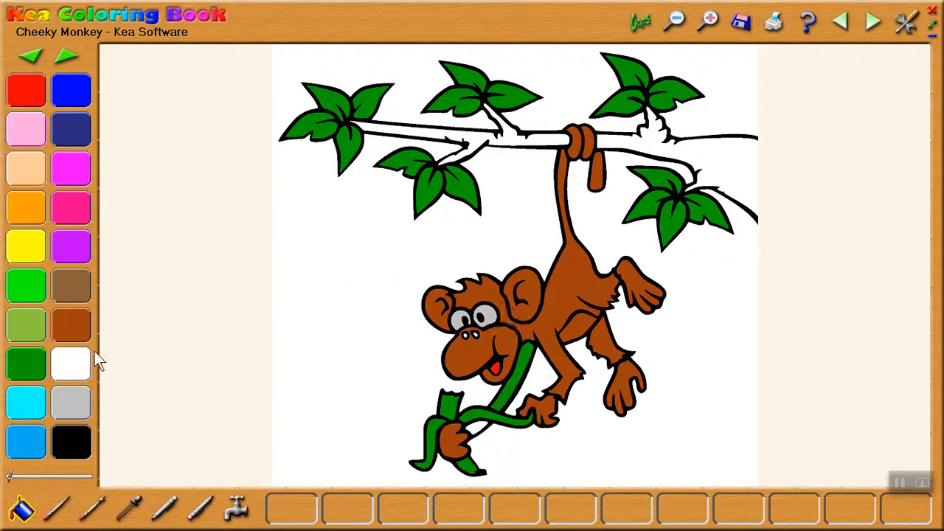
Fill the picture's background with the duller brown and the tree branch with reddish brown.
{"action": "left_click", "coordinate": [80, 323]}
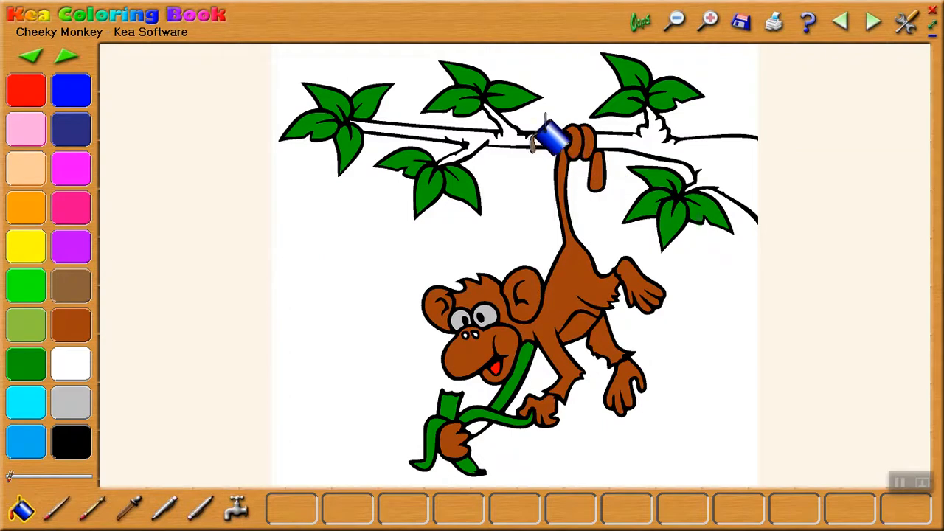
{"action": "left_click", "coordinate": [544, 115]}
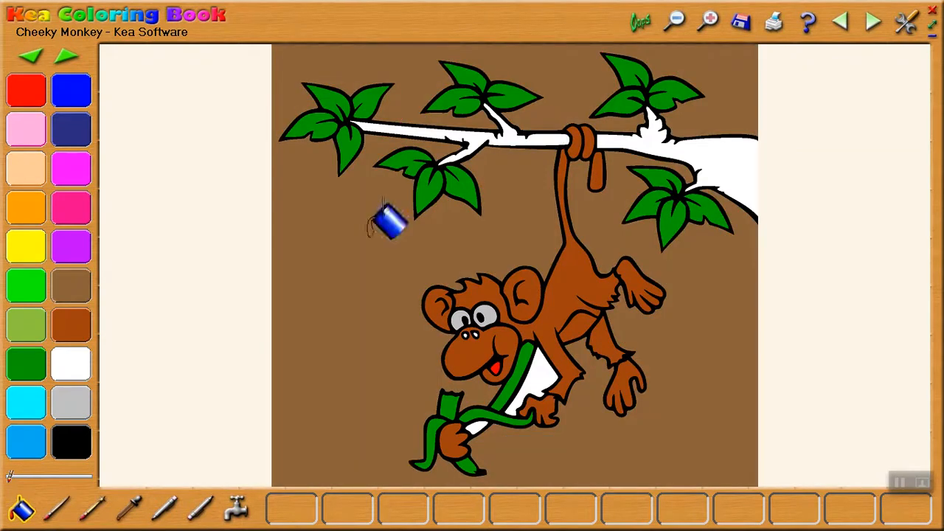
{"action": "left_click", "coordinate": [424, 117]}
{"action": "left_click", "coordinate": [647, 126]}
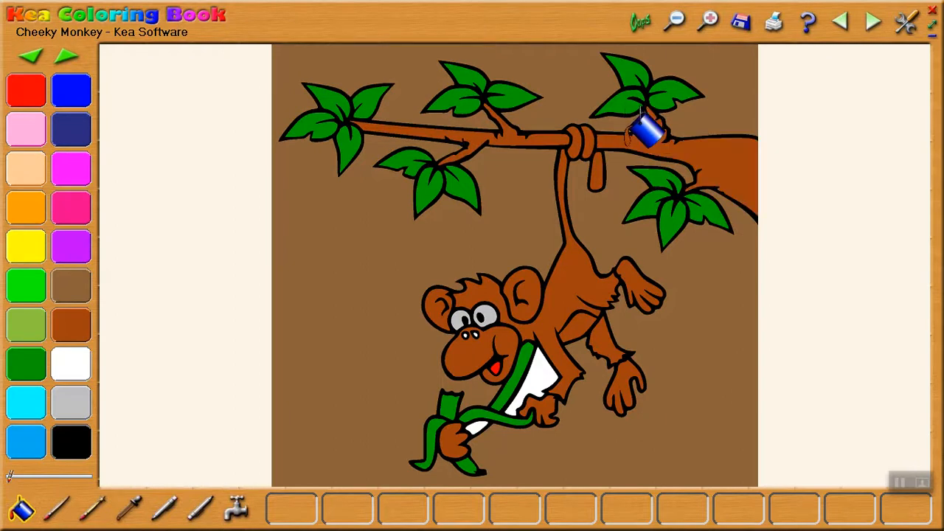
Save the coloured monkey picture and go forward to the Baby Elephant page.
{"action": "left_click", "coordinate": [742, 23]}
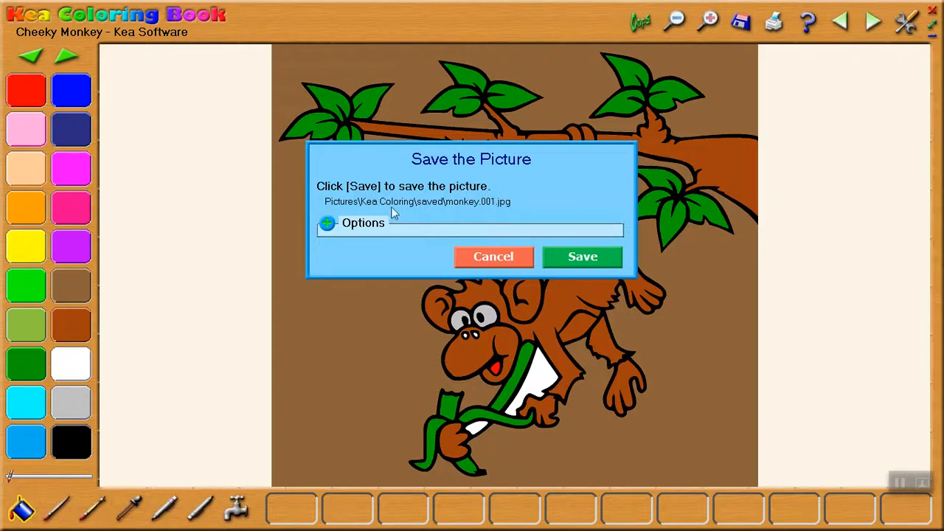
{"action": "left_click", "coordinate": [607, 261]}
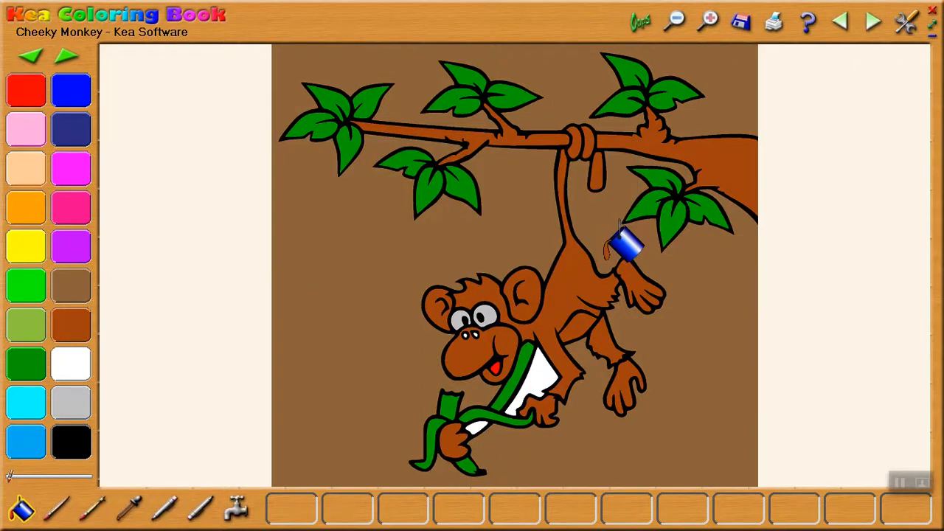
{"action": "left_click", "coordinate": [868, 19]}
{"action": "left_click", "coordinate": [868, 17]}
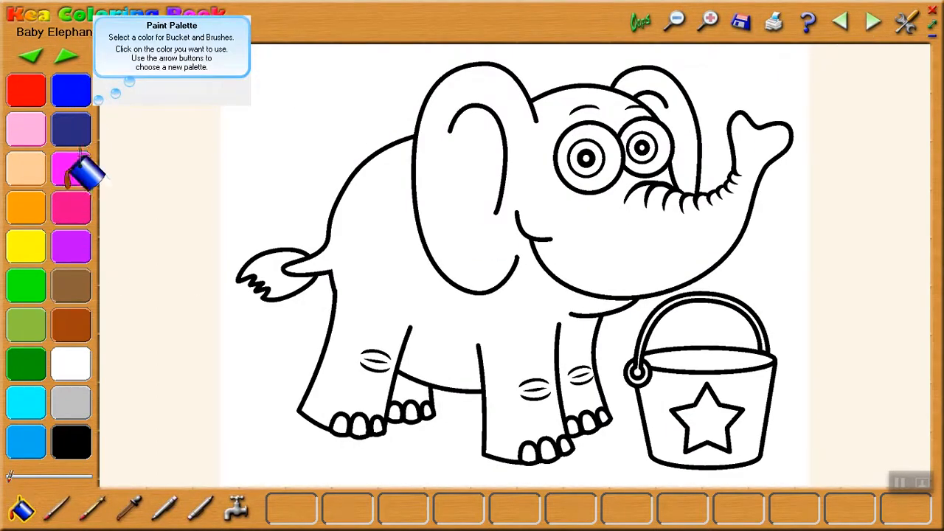
Fill the elephant's body, head, trunk and near ear with the duller brown.
{"action": "left_click", "coordinate": [70, 286]}
{"action": "left_click", "coordinate": [376, 207]}
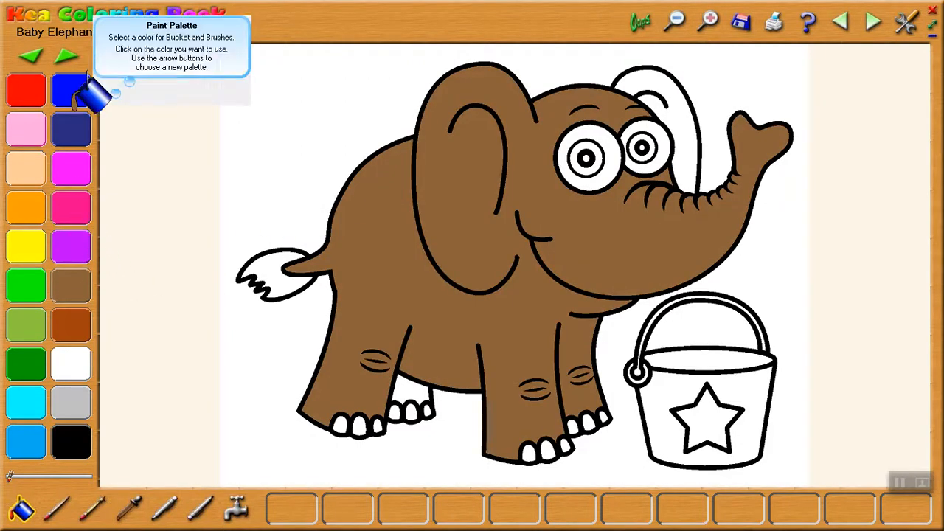
Fill the inner rings of both elephant eyes with peach and the outer areas with black.
{"action": "left_click", "coordinate": [35, 165]}
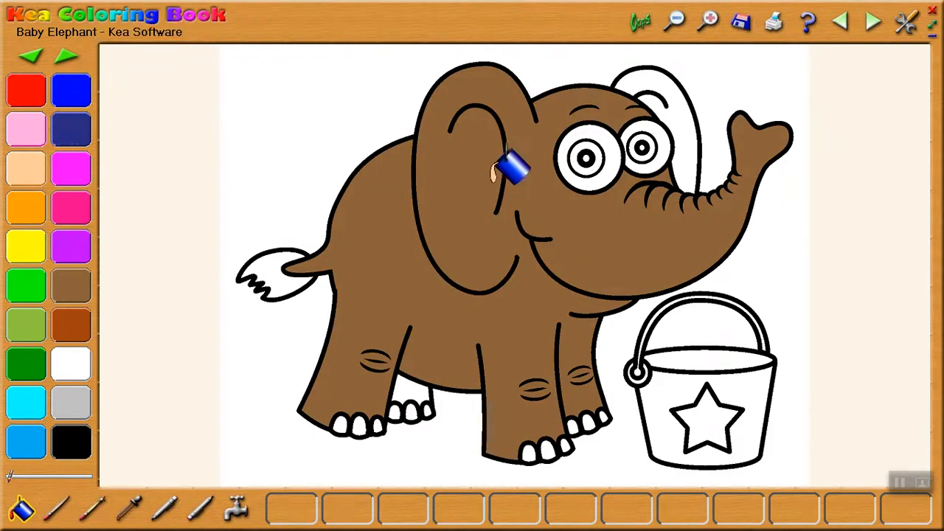
{"action": "left_click", "coordinate": [590, 145]}
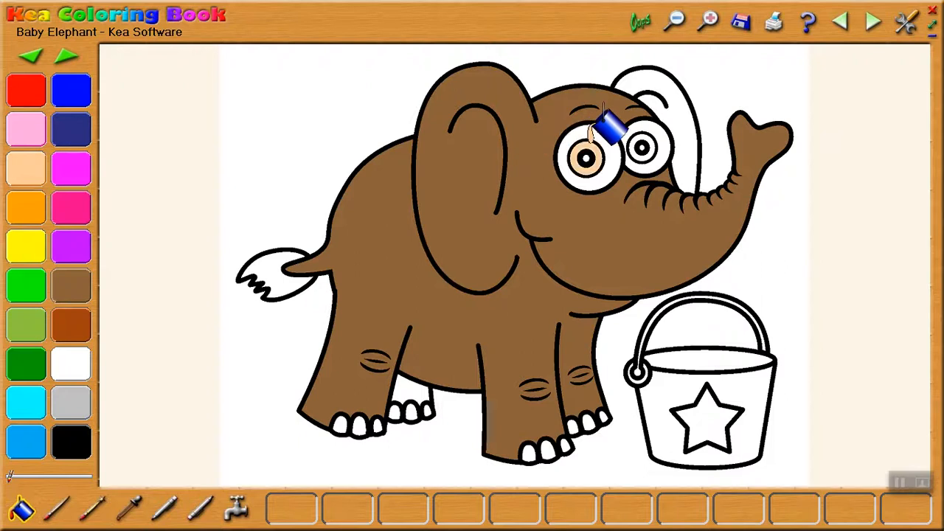
{"action": "left_click", "coordinate": [646, 134]}
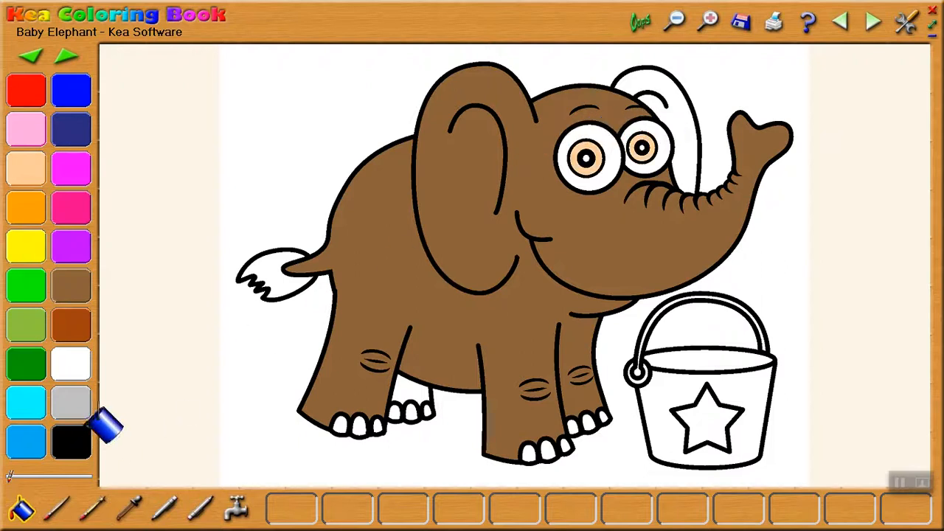
{"action": "left_click", "coordinate": [596, 123]}
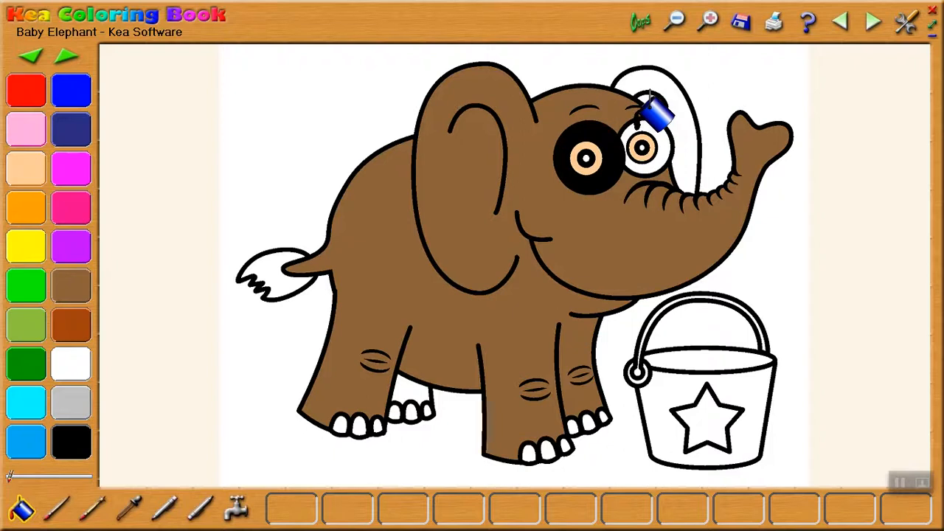
{"action": "left_click", "coordinate": [643, 122]}
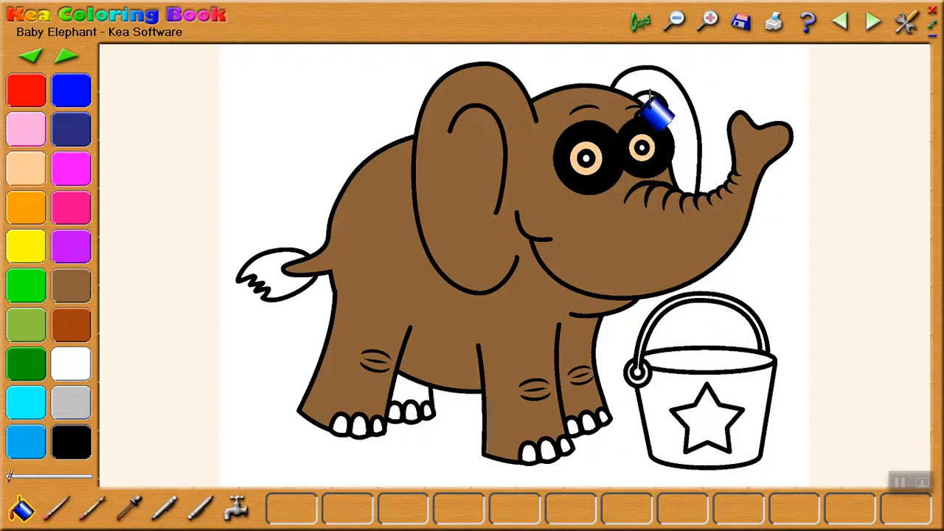
Fill the elephant's far ear, tail tuft, toenails and remaining hind leg with the same brown as its body.
{"action": "left_click", "coordinate": [83, 294]}
{"action": "left_click", "coordinate": [689, 118]}
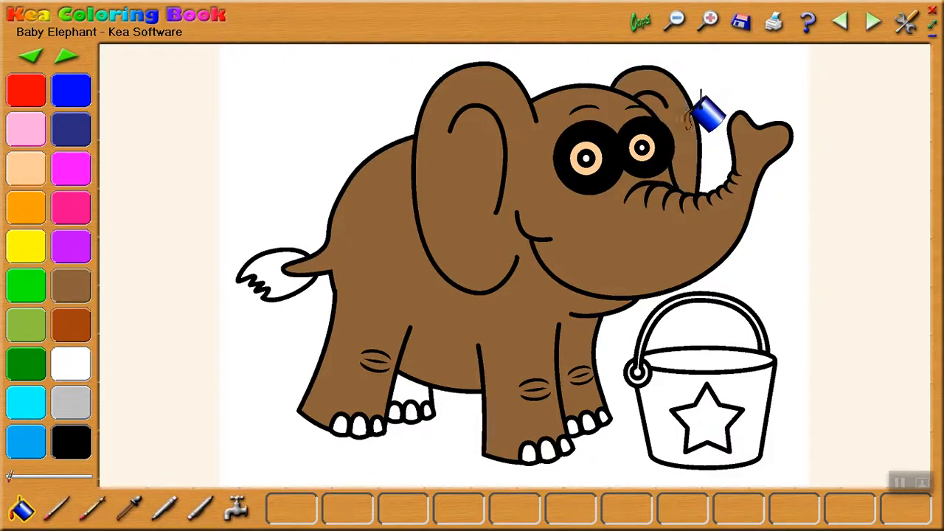
{"action": "left_click", "coordinate": [288, 272]}
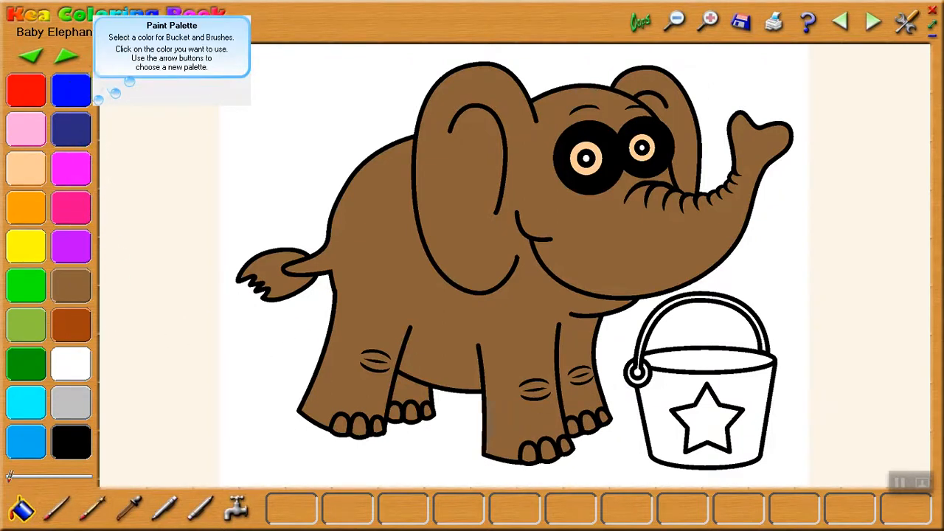
Fill the bucket, its inside and its handle with bright blue, and the star on it with yellow.
{"action": "left_click", "coordinate": [682, 385]}
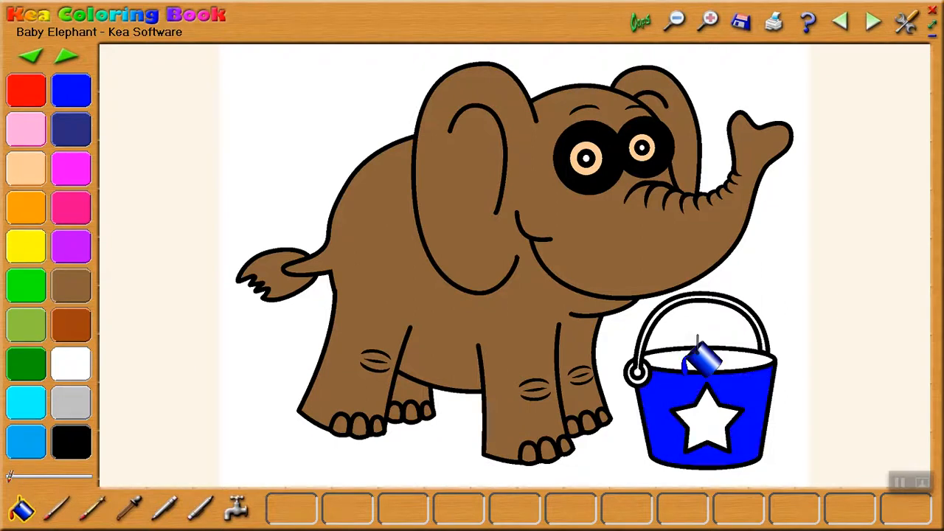
{"action": "left_click", "coordinate": [690, 360]}
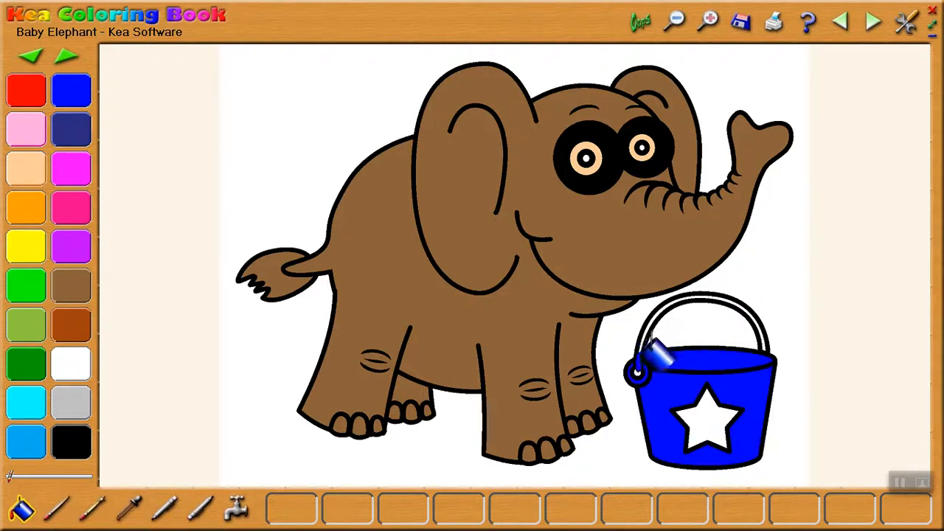
{"action": "left_click", "coordinate": [27, 240]}
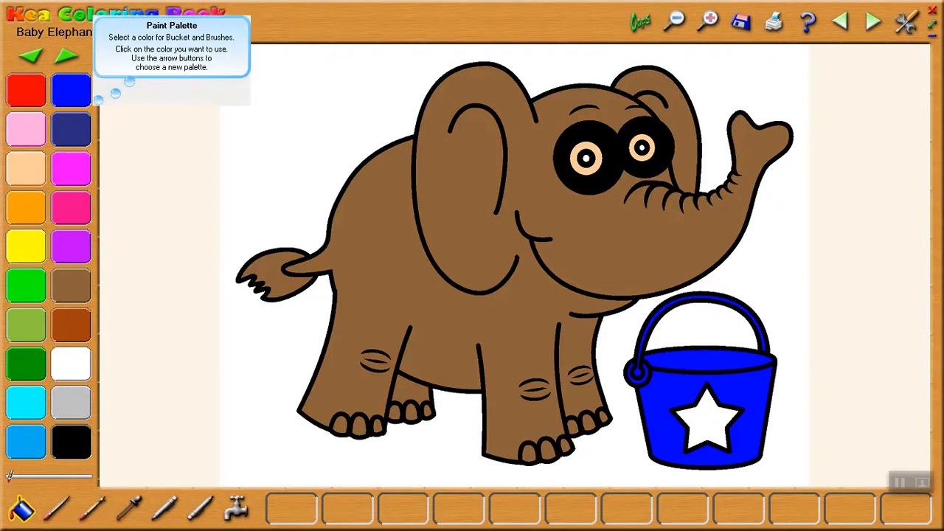
{"action": "left_click", "coordinate": [719, 424]}
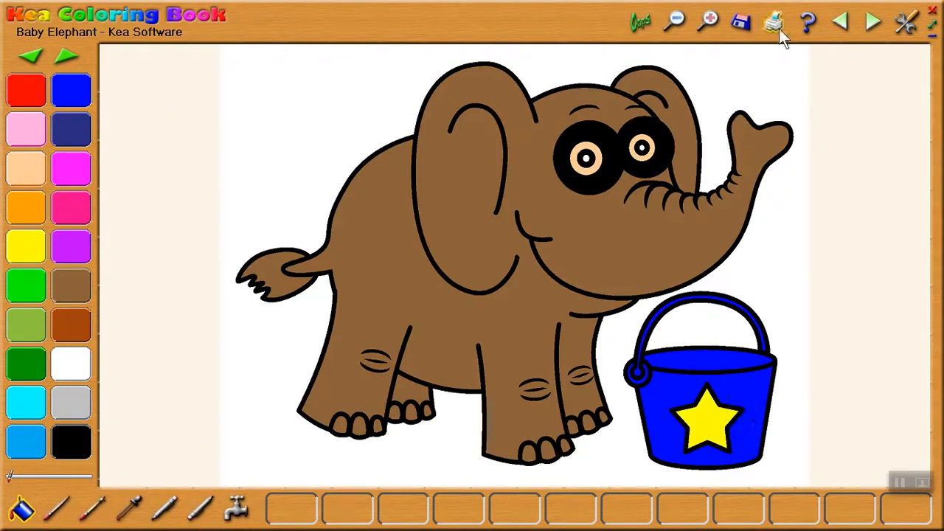
Save the coloured elephant picture.
{"action": "left_click", "coordinate": [747, 24]}
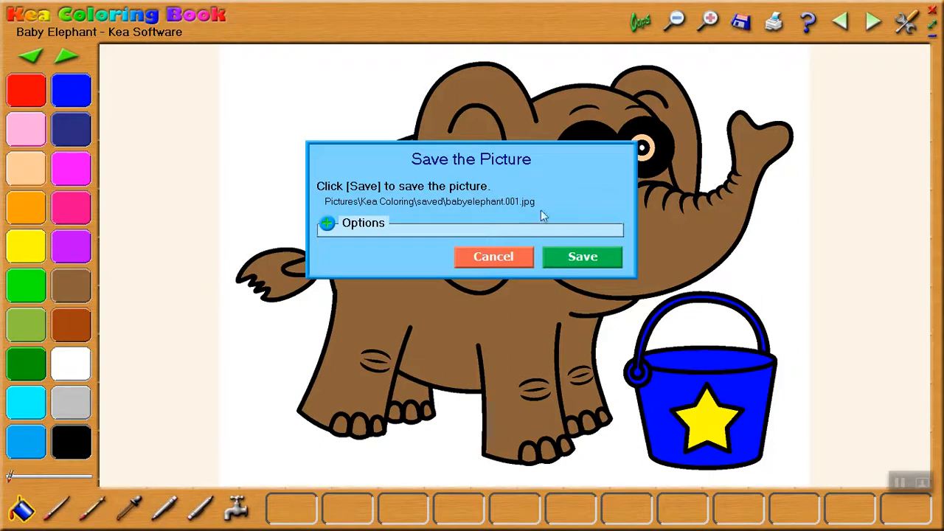
{"action": "left_click", "coordinate": [575, 260]}
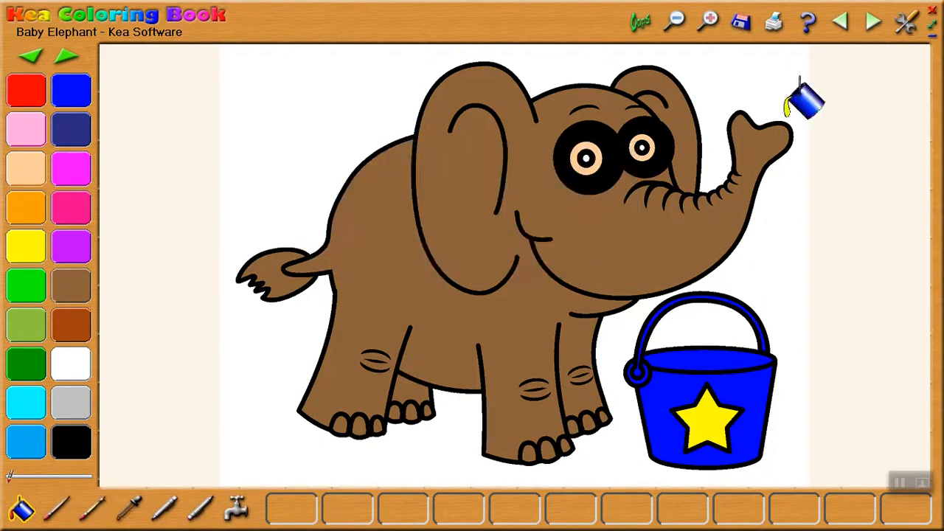
Page forward through the colouring pictures to the Night Sky page.
{"action": "left_click", "coordinate": [872, 19]}
{"action": "left_click", "coordinate": [873, 17]}
{"action": "left_click", "coordinate": [873, 18]}
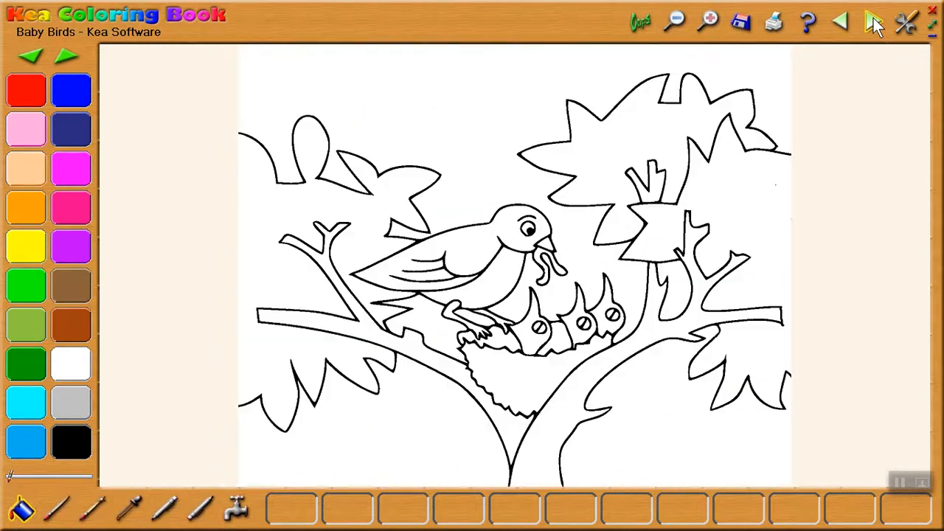
{"action": "left_click", "coordinate": [873, 18]}
{"action": "left_click", "coordinate": [873, 17]}
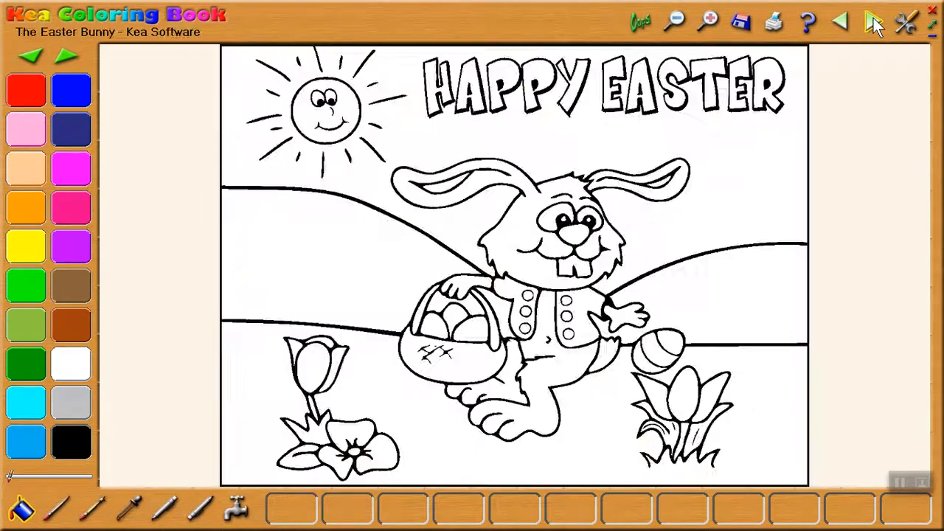
{"action": "left_click", "coordinate": [874, 17]}
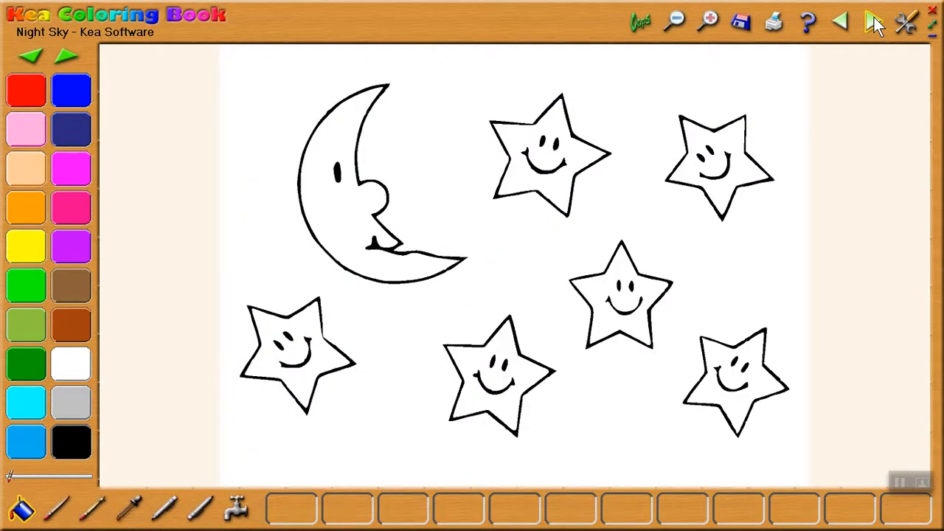
Fill the background around the moon and stars with black and the crescent moon with light grey.
{"action": "left_click", "coordinate": [72, 435]}
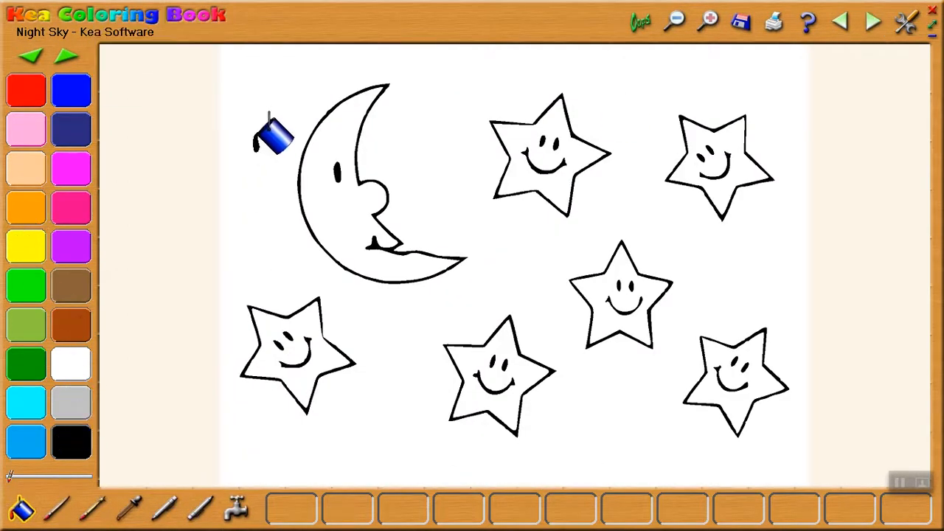
{"action": "left_click", "coordinate": [274, 135]}
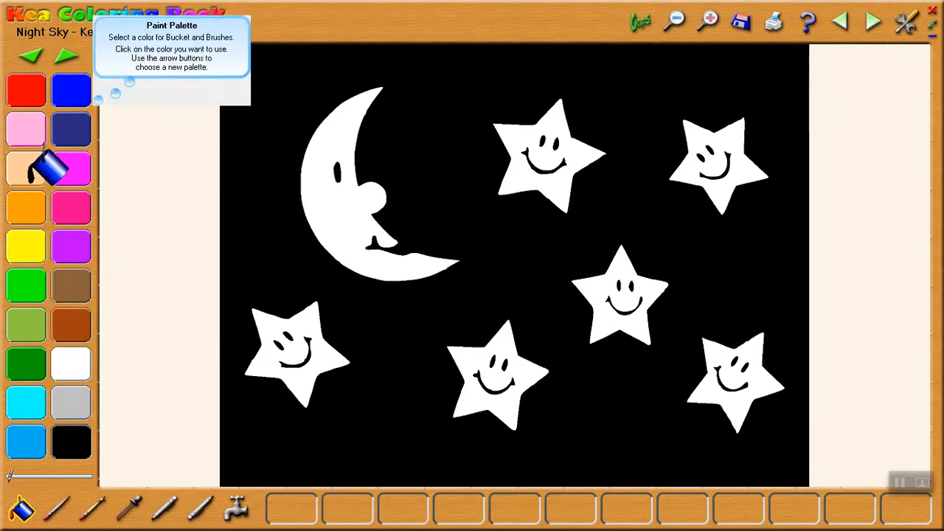
{"action": "left_click", "coordinate": [74, 393]}
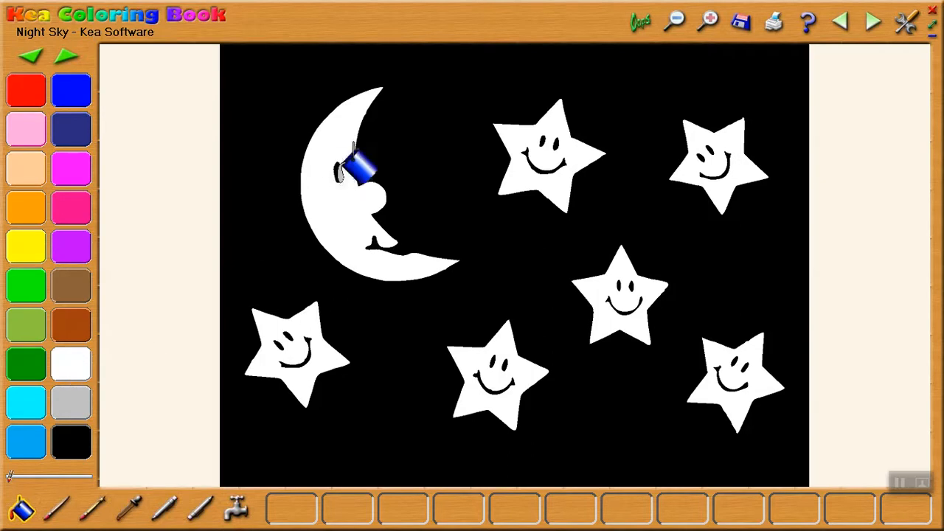
{"action": "left_click", "coordinate": [346, 173]}
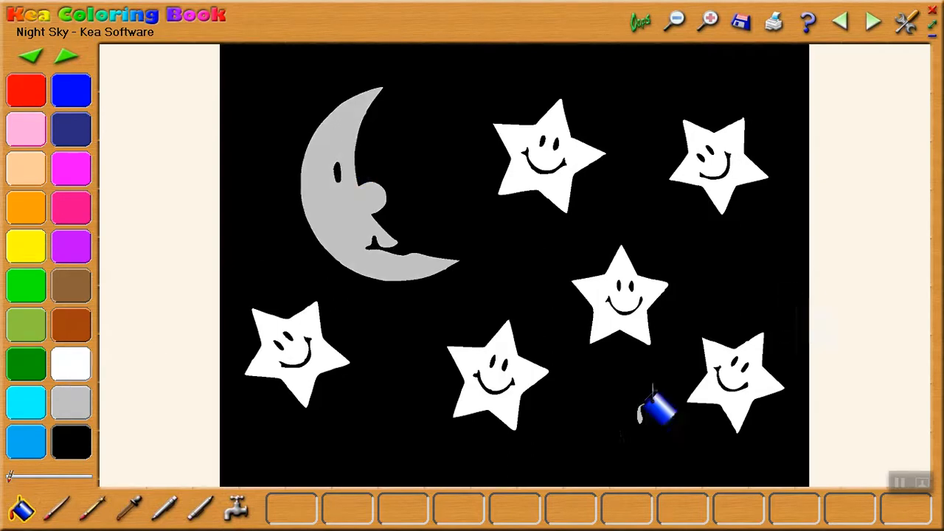
Save the coloured Night Sky picture as nightsky.001.jpg and go on to the Fairy page.
{"action": "left_click", "coordinate": [750, 29]}
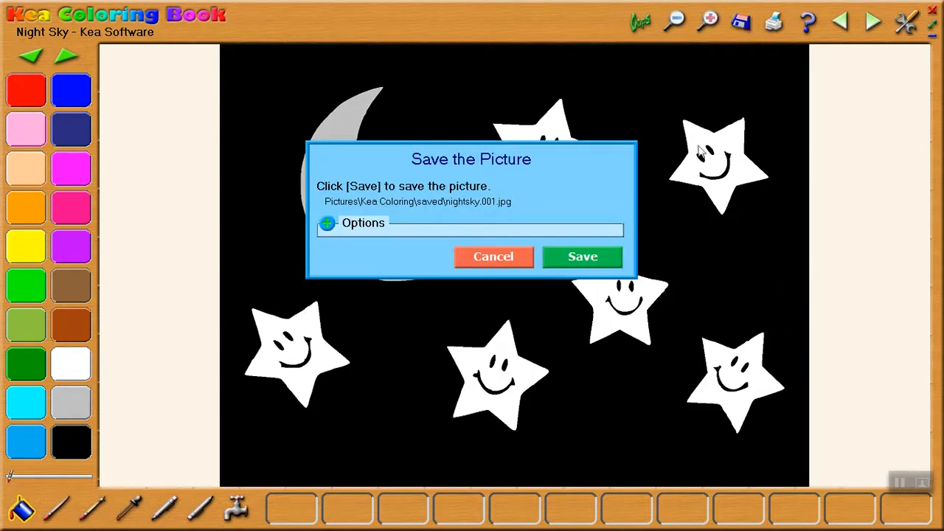
{"action": "left_click", "coordinate": [599, 258]}
{"action": "left_click", "coordinate": [871, 23]}
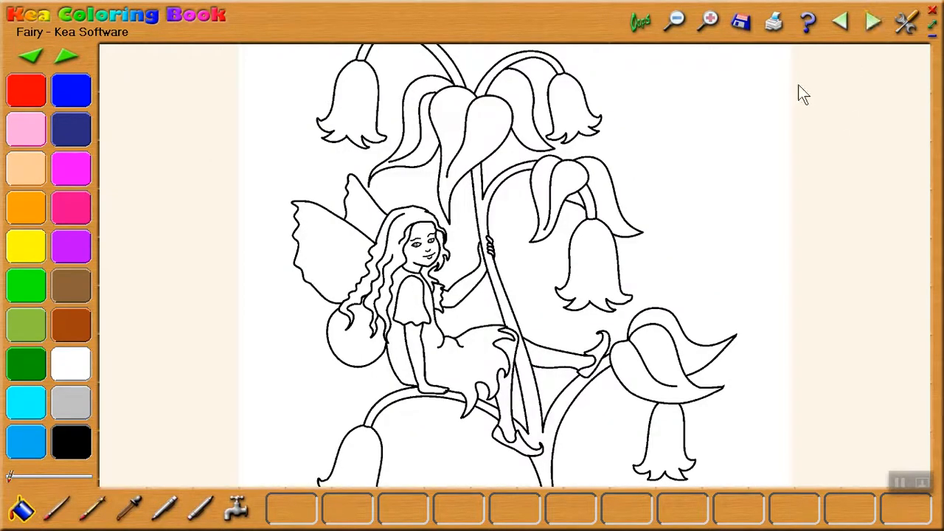
Fill the fairy's hair with reddish brown and her face, arms and legs with peach.
{"action": "left_click", "coordinate": [68, 323]}
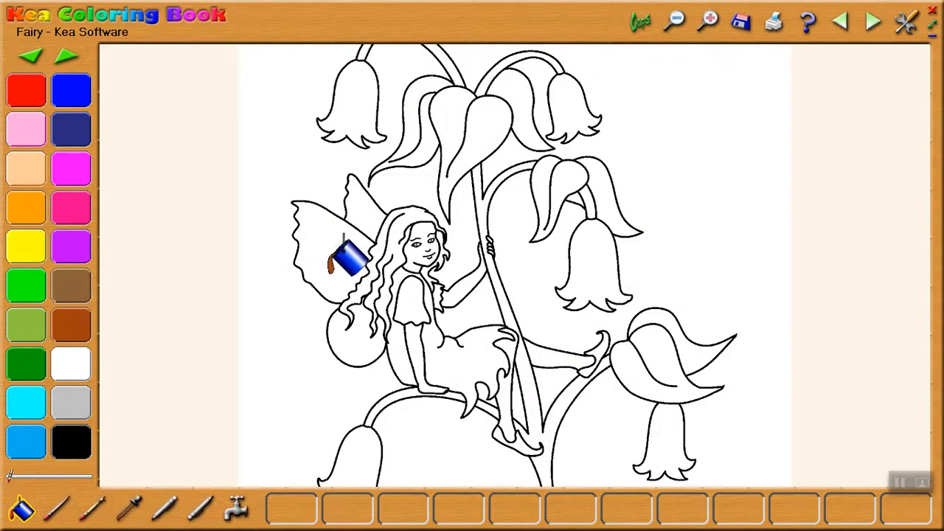
{"action": "left_click", "coordinate": [398, 227]}
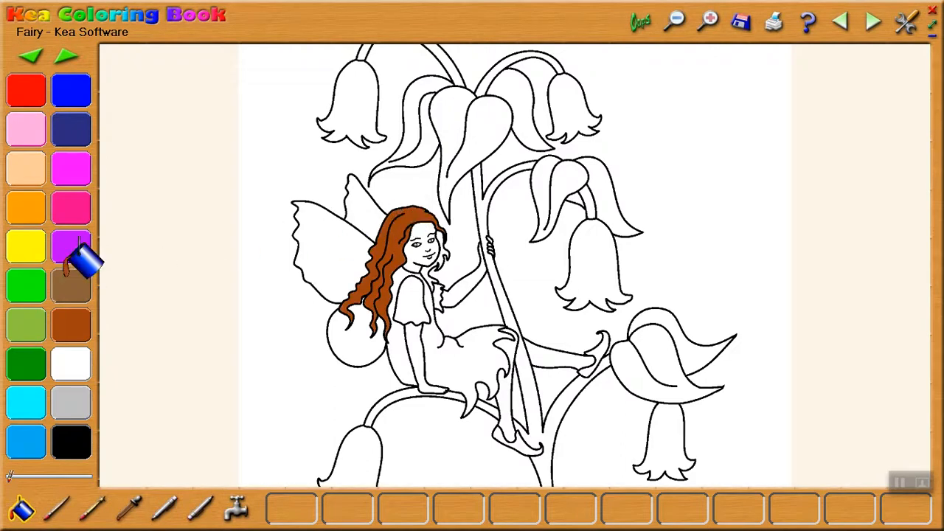
{"action": "left_click", "coordinate": [32, 169]}
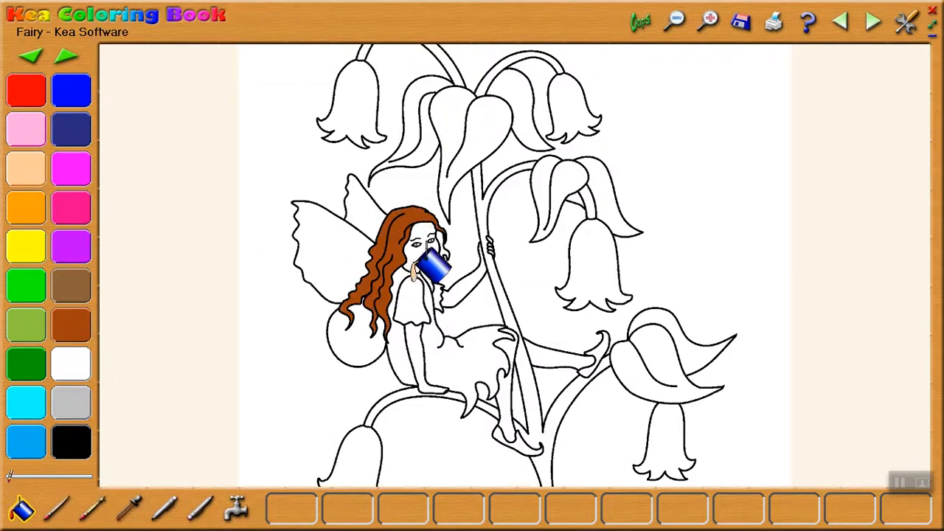
{"action": "left_click", "coordinate": [412, 249]}
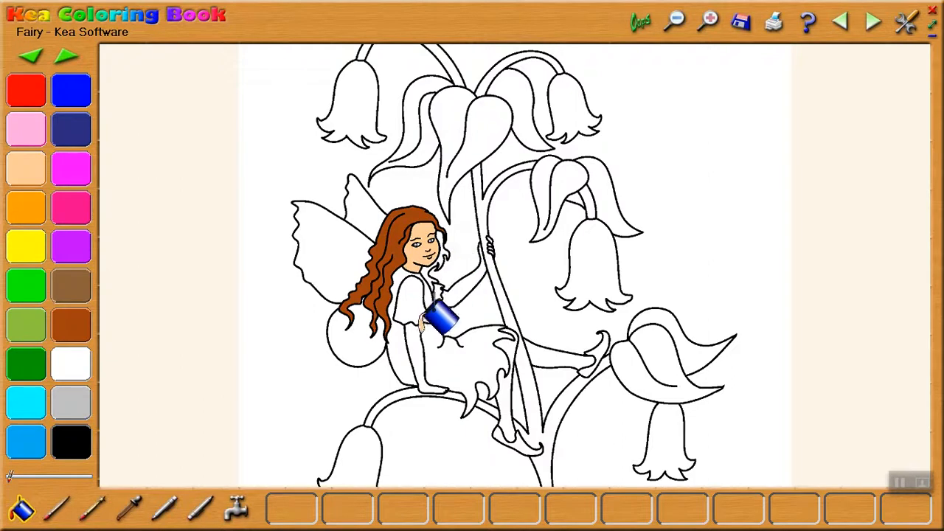
{"action": "left_click", "coordinate": [418, 333]}
{"action": "left_click", "coordinate": [560, 352]}
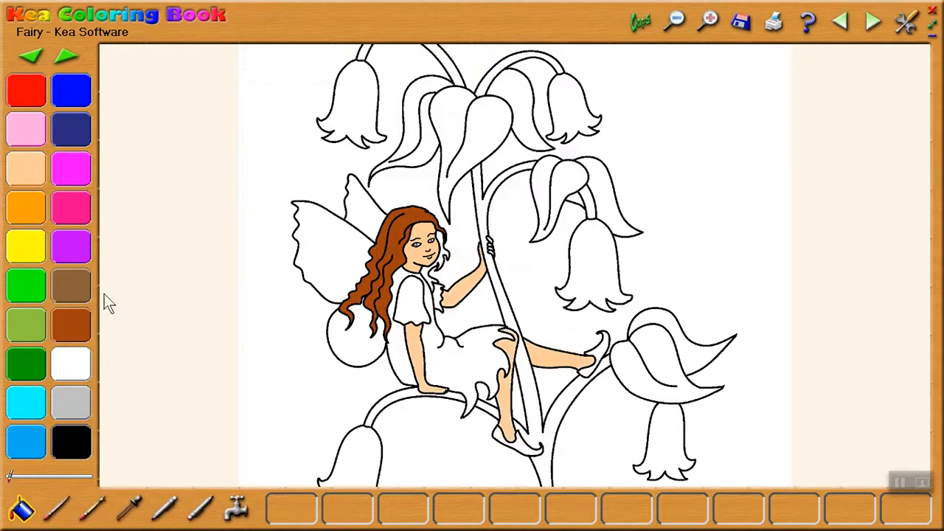
Fill the fairy's dress and near sleeve with magenta, the far sleeve with deep pink, and the remaining hair strands with reddish brown.
{"action": "left_click", "coordinate": [73, 168]}
{"action": "left_click", "coordinate": [408, 302]}
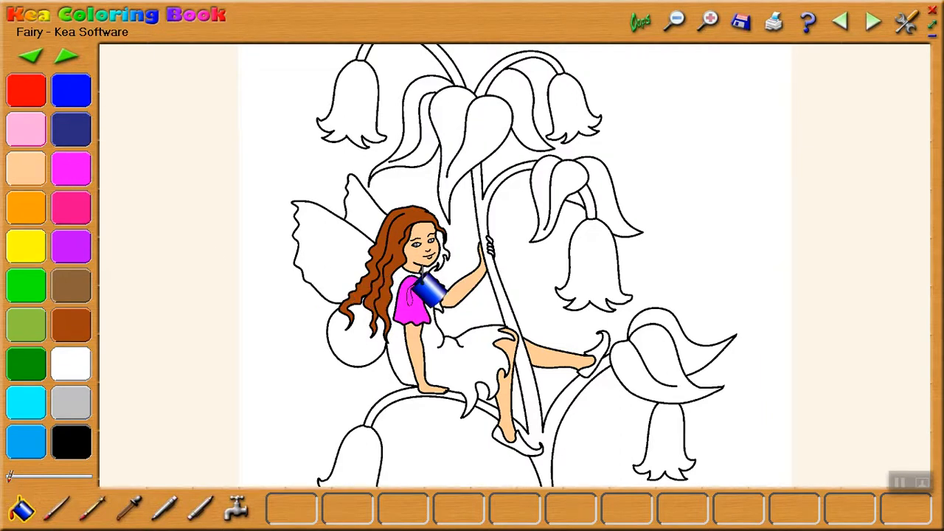
{"action": "left_click", "coordinate": [447, 330]}
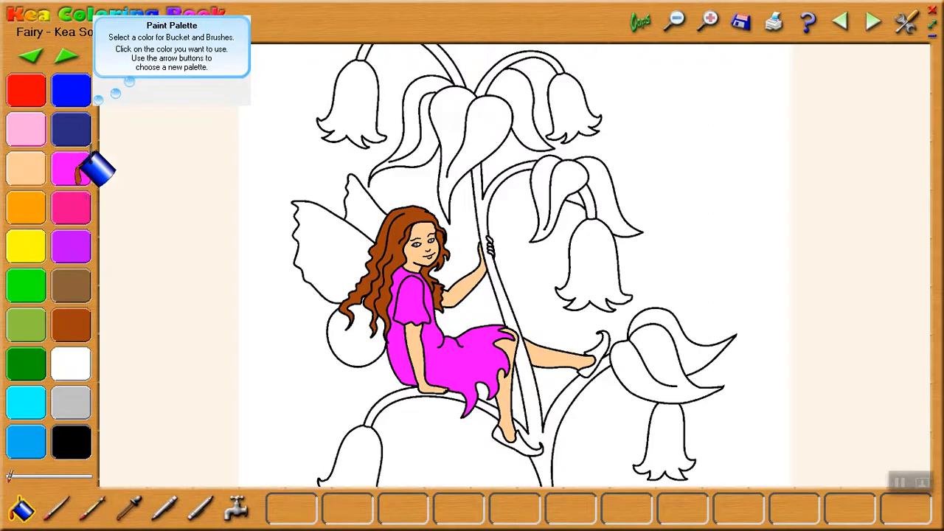
{"action": "left_click", "coordinate": [453, 284]}
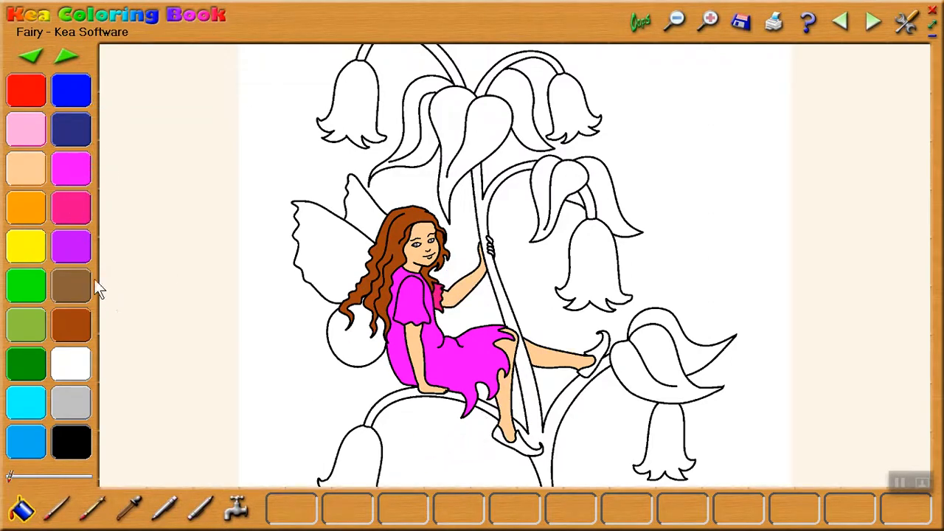
Fill both of the fairy's shoes with purple and the plant's main stem and branches with reddish brown.
{"action": "left_click", "coordinate": [81, 249]}
{"action": "left_click", "coordinate": [516, 441]}
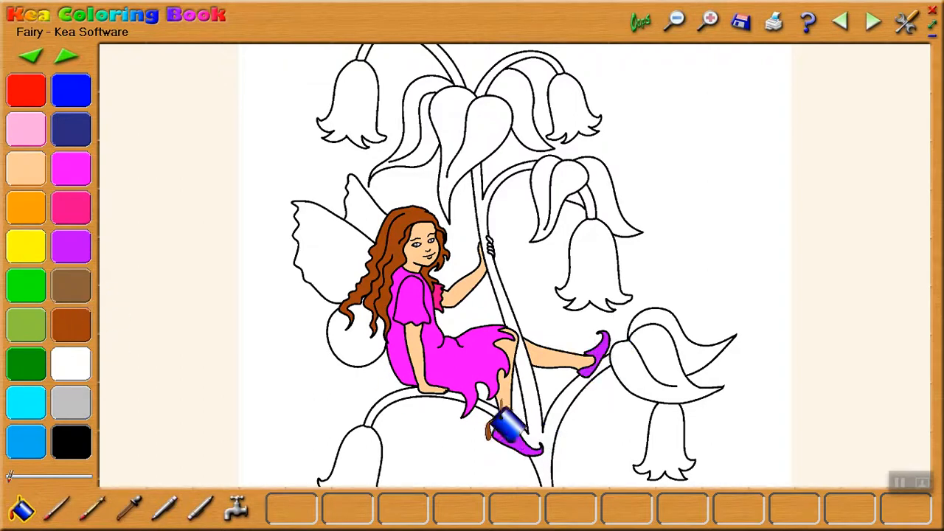
{"action": "left_click", "coordinate": [545, 398]}
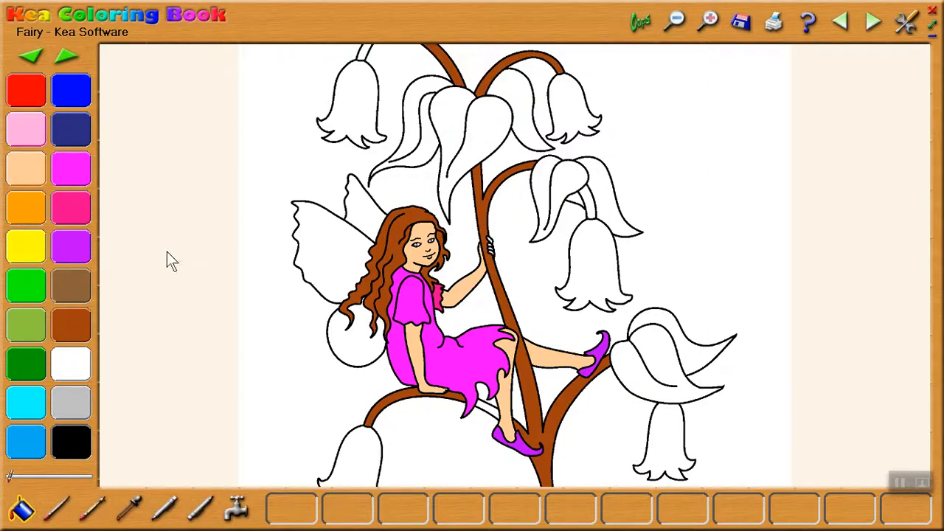
Fill all five bell-shaped flowers on the plant with yellow.
{"action": "left_click", "coordinate": [28, 243]}
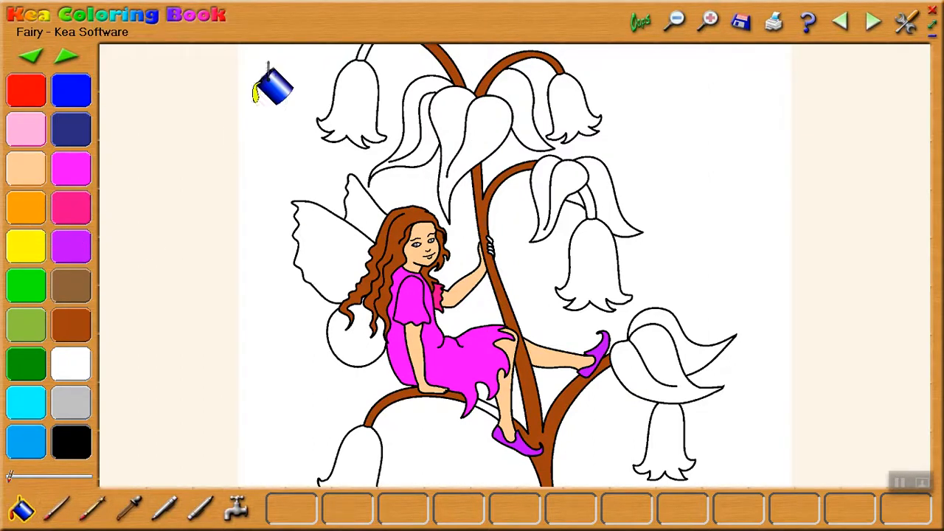
{"action": "left_click", "coordinate": [347, 92]}
{"action": "left_click", "coordinate": [568, 103]}
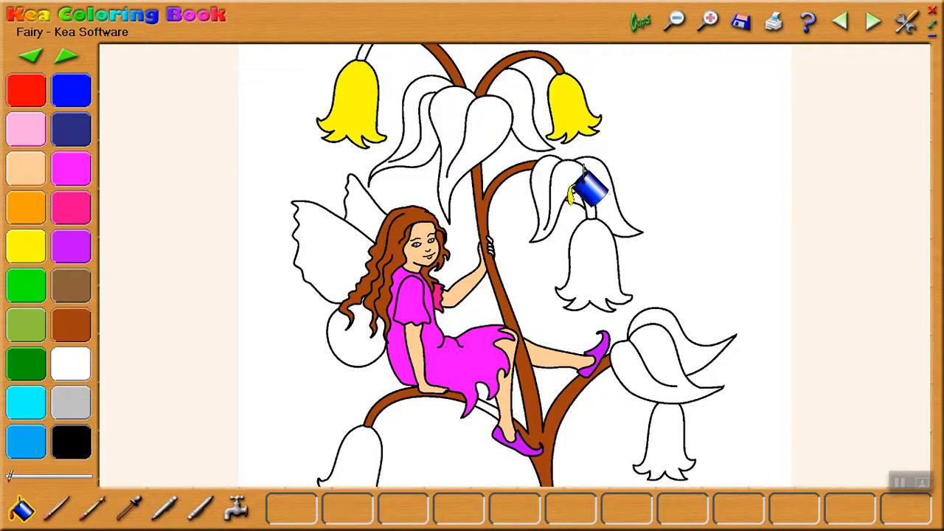
{"action": "left_click", "coordinate": [601, 253]}
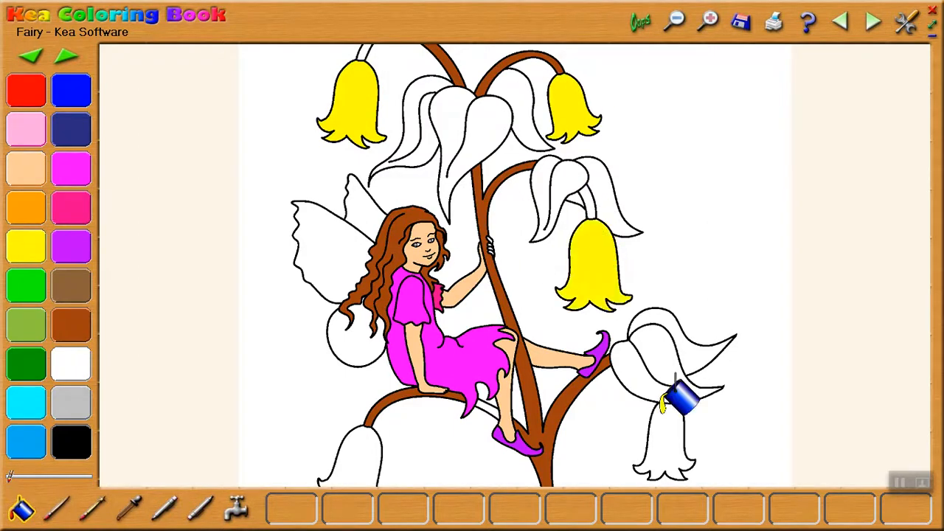
{"action": "left_click", "coordinate": [682, 402]}
{"action": "left_click", "coordinate": [370, 451]}
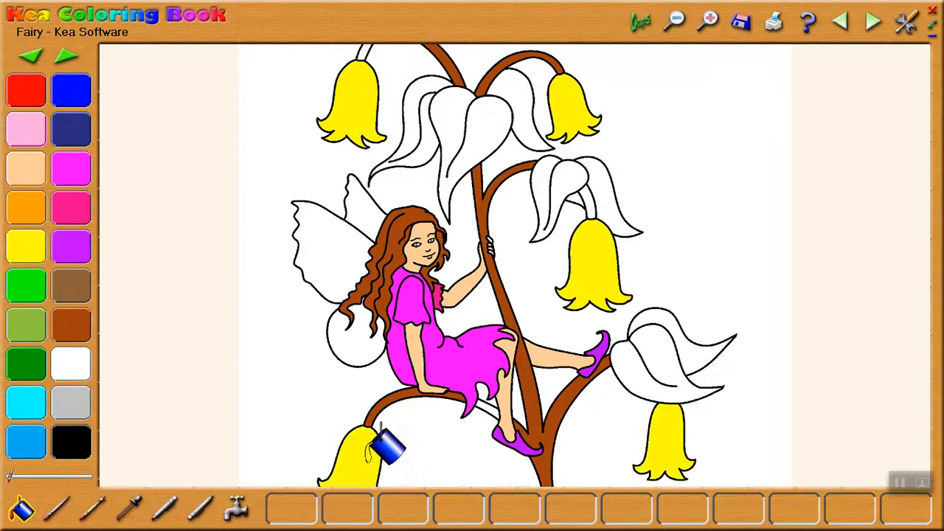
Fill the fairy's rounded lower wing with peach and her two upper wings with bright blue.
{"action": "left_click", "coordinate": [357, 341]}
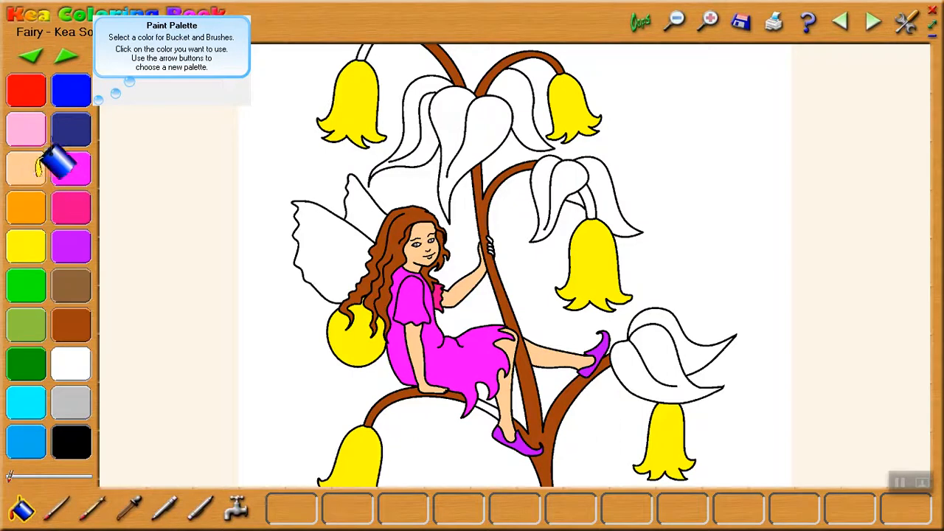
{"action": "left_click", "coordinate": [357, 317]}
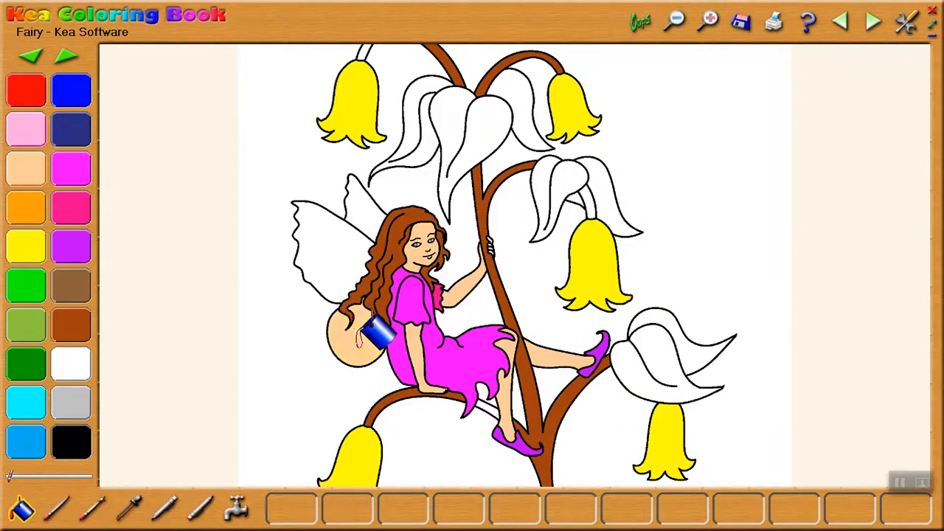
{"action": "left_click", "coordinate": [71, 90]}
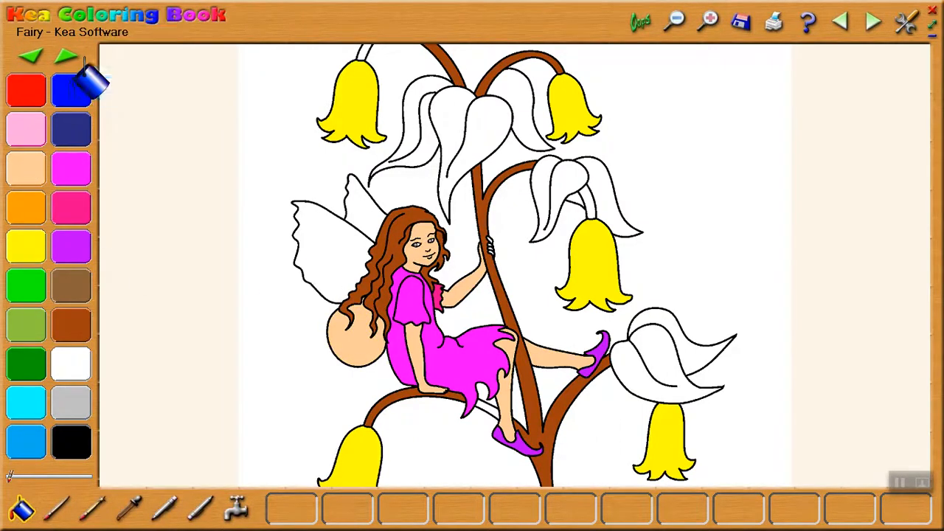
{"action": "left_click", "coordinate": [343, 255]}
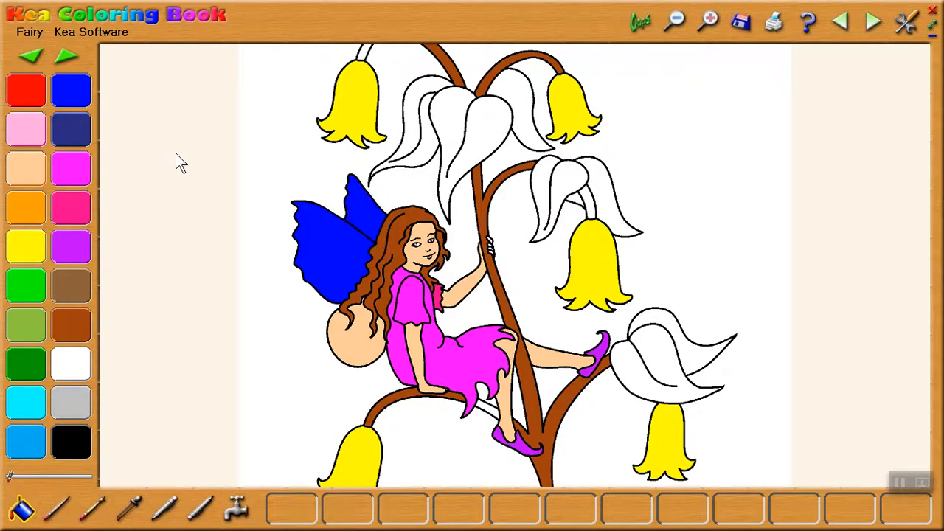
Fill the leaves of all three leaf clusters on the plant with bright green.
{"action": "left_click", "coordinate": [458, 118]}
{"action": "left_click", "coordinate": [427, 131]}
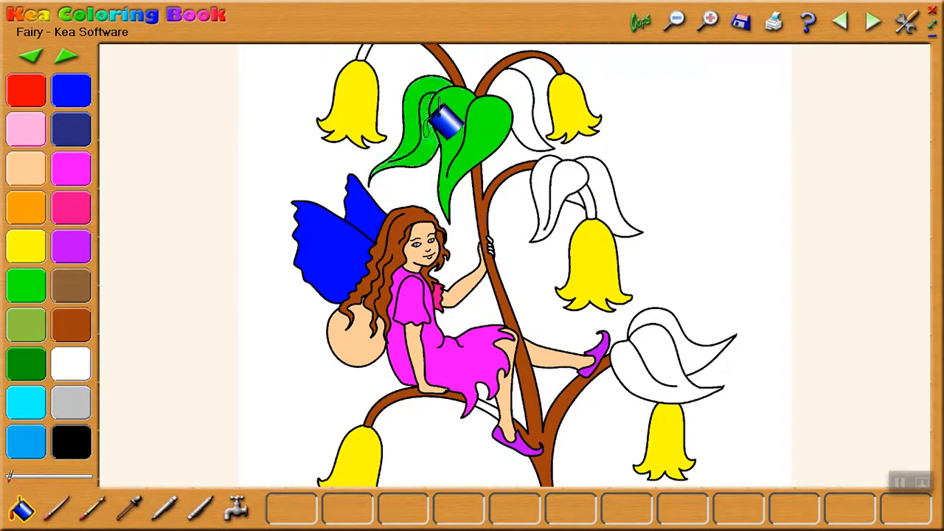
{"action": "left_click", "coordinate": [542, 89]}
{"action": "left_click", "coordinate": [582, 159]}
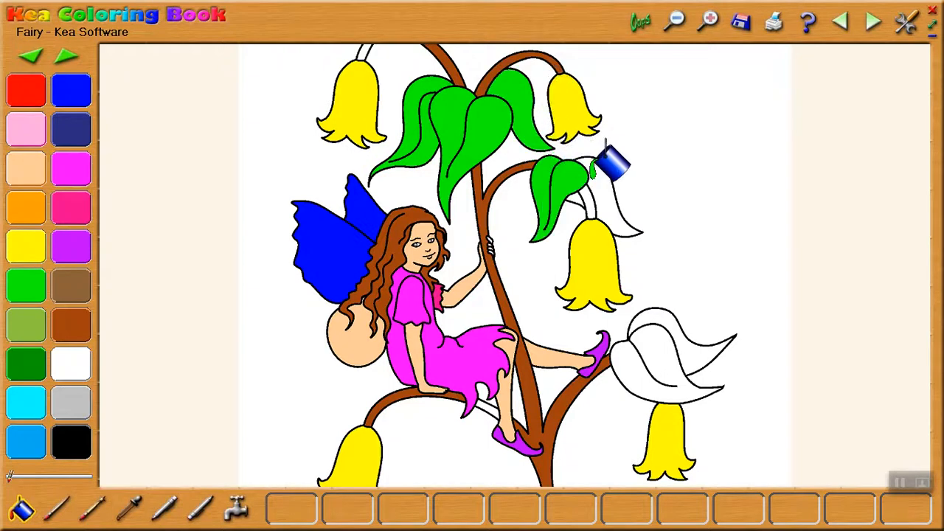
{"action": "left_click", "coordinate": [614, 190]}
{"action": "left_click", "coordinate": [667, 328]}
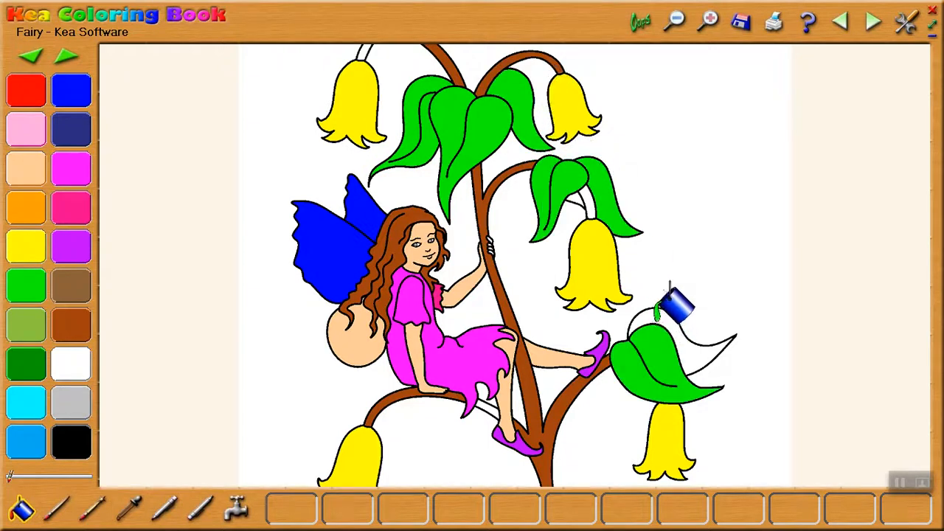
{"action": "left_click", "coordinate": [667, 310]}
Fill the remaining white stem pieces above the flowers with the same reddish brown as the main stem.
{"action": "left_click", "coordinate": [64, 332]}
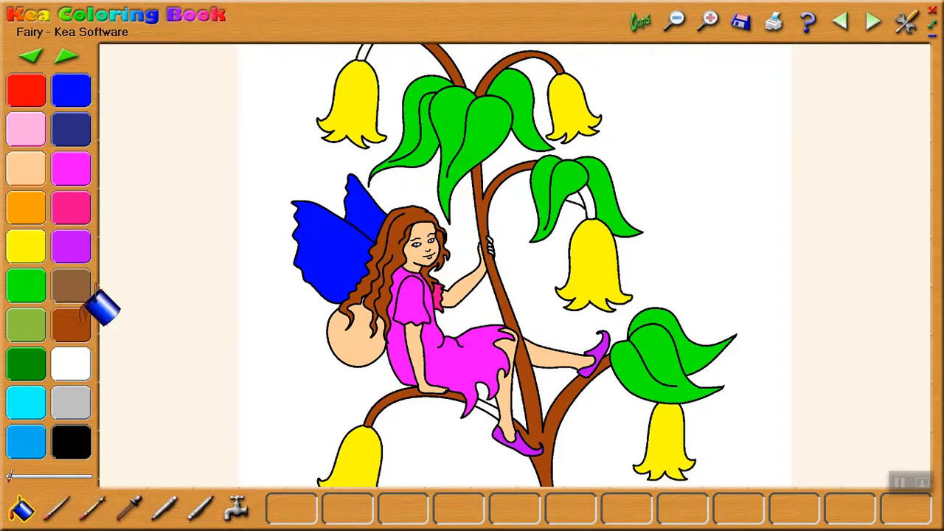
{"action": "left_click", "coordinate": [587, 203]}
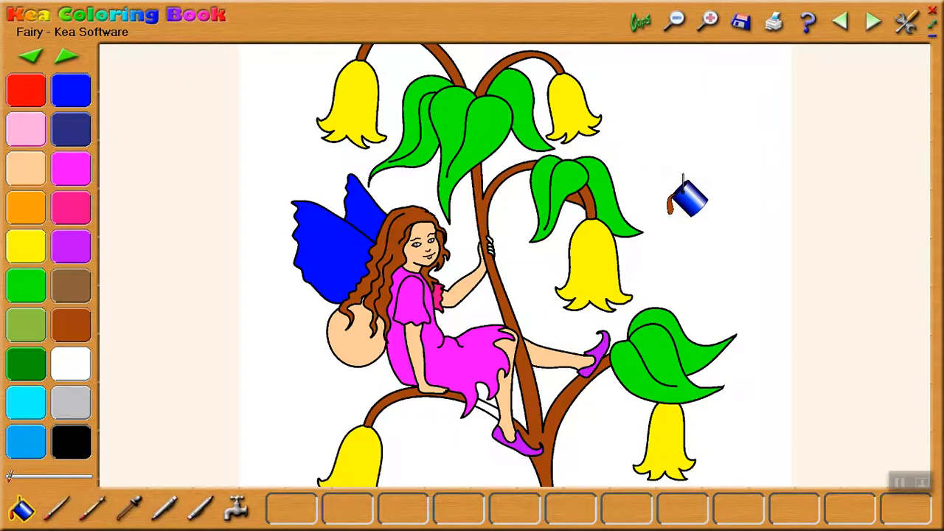
Quit the colouring book program.
{"action": "left_click", "coordinate": [934, 9]}
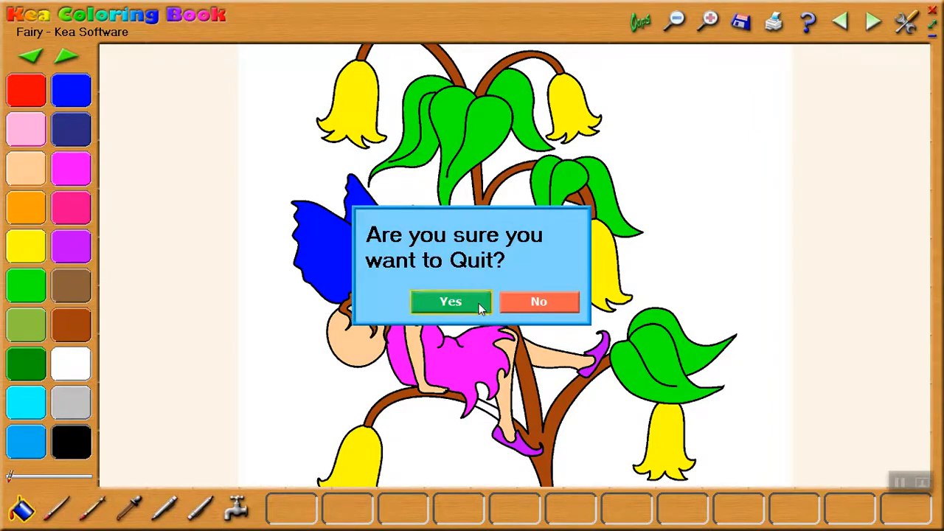